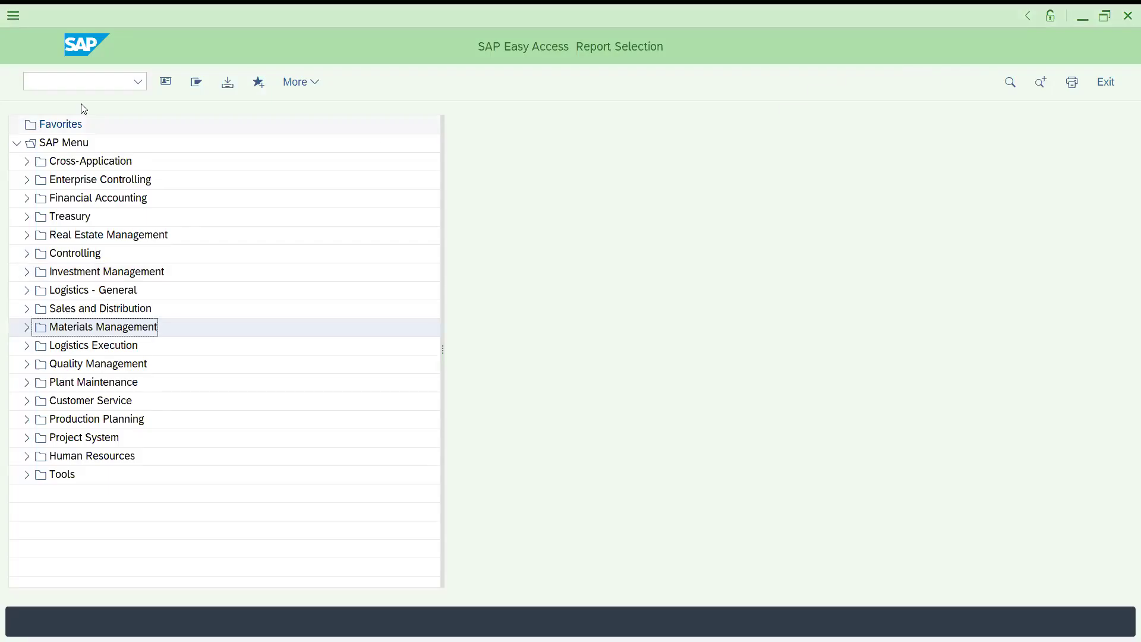
Start a credit sales order via /nva01 for sold-to IT103 with customer reference 'test MMPV'.
{"action": "left_click", "coordinate": [71, 84]}
{"action": "type", "text": "/n"}
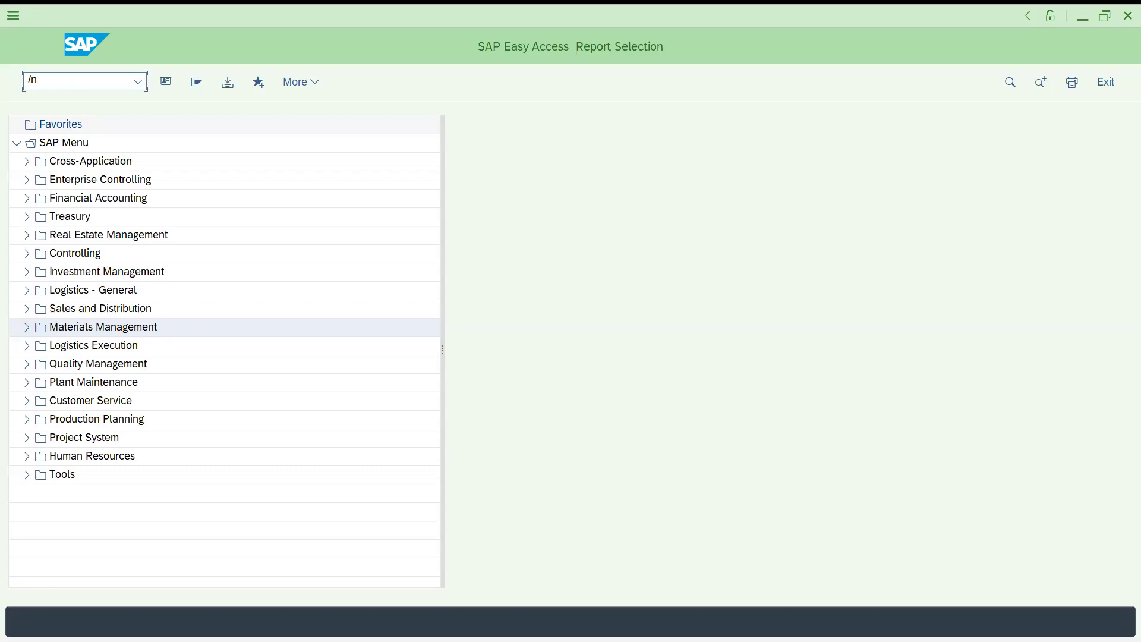
{"action": "type", "text": "va01"}
{"action": "key", "text": "Return"}
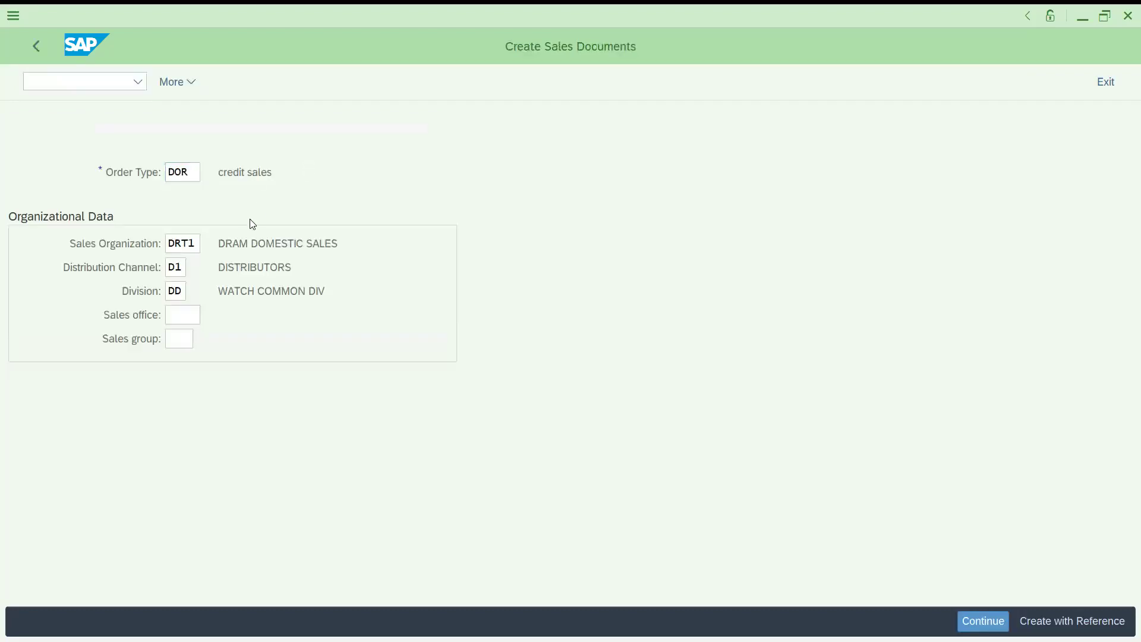
{"action": "type", "text": "I"}
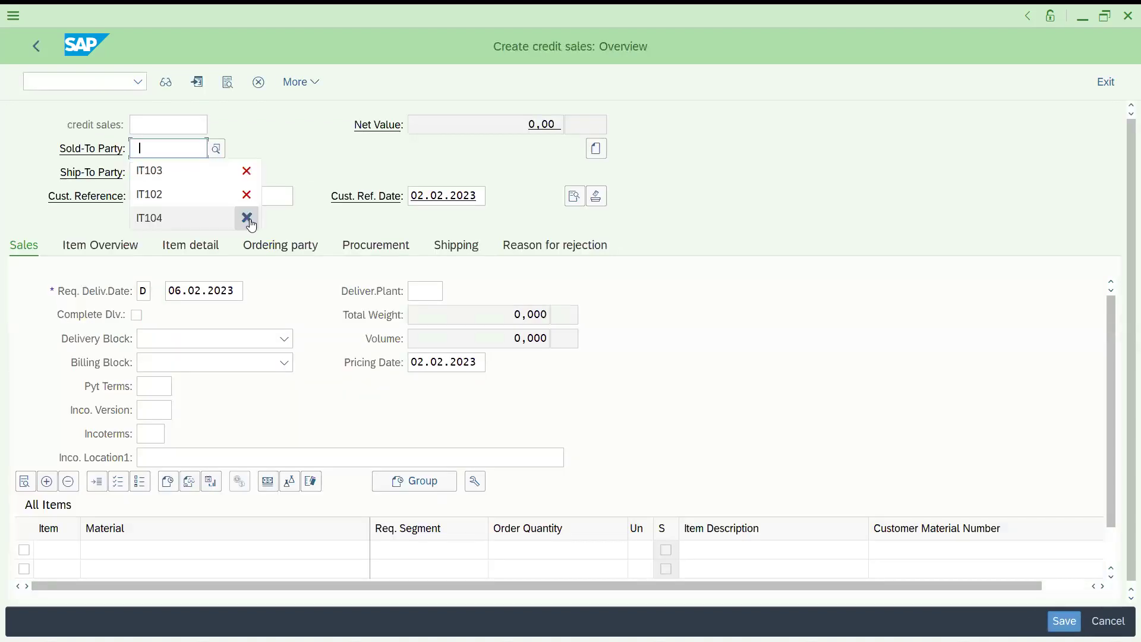
{"action": "key", "text": "Down"}
{"action": "key", "text": "Return"}
{"action": "key", "text": "Return"}
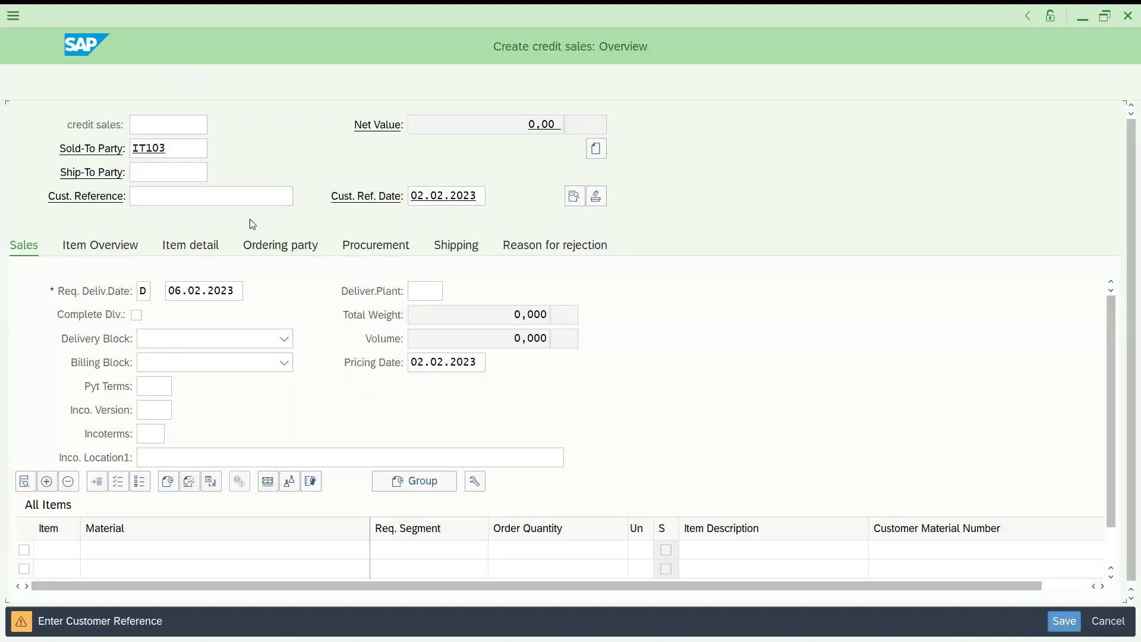
{"action": "type", "text": "t"}
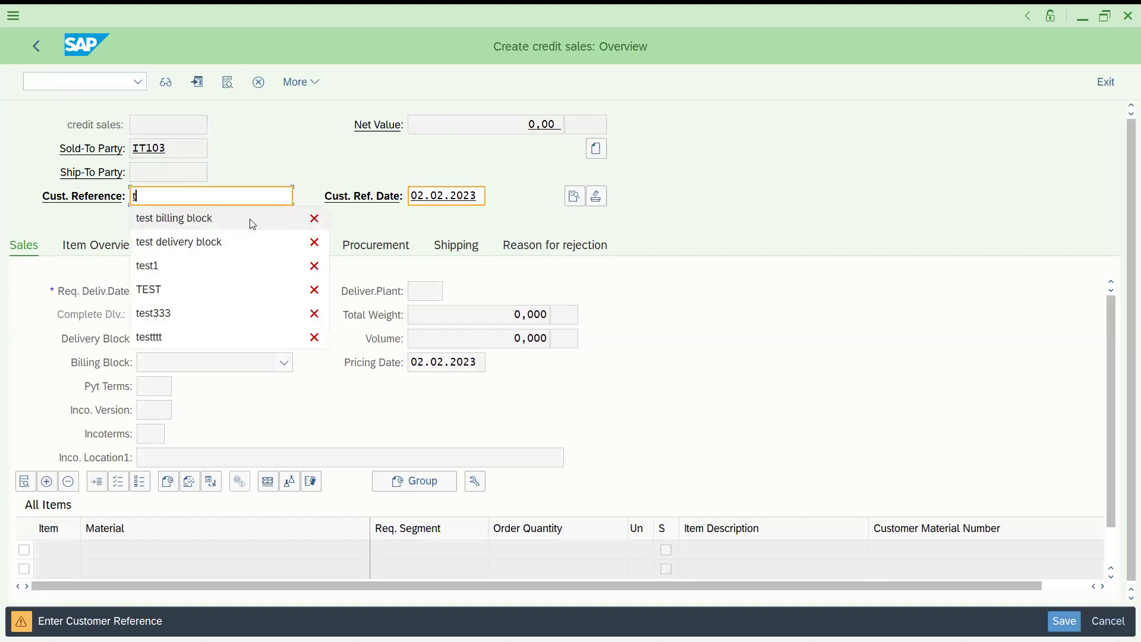
{"action": "type", "text": "est"}
{"action": "type", "text": " MMPV"}
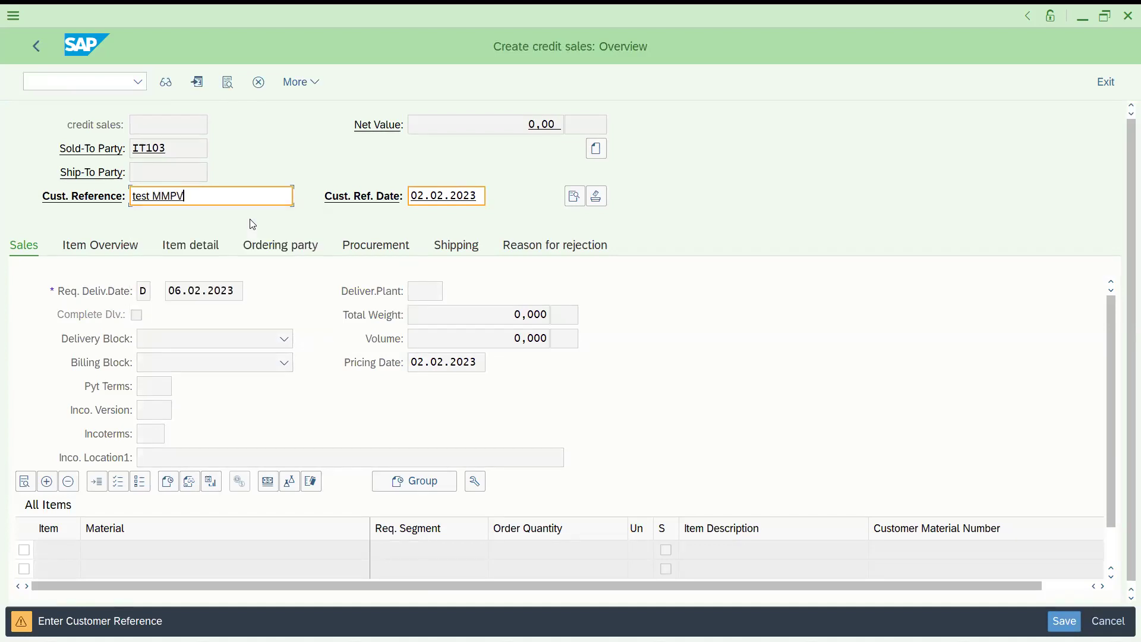
{"action": "key", "text": "Return"}
Add material 113 with order quantity 5 as the first item, priced at 500 EUR.
{"action": "type", "text": "1"}
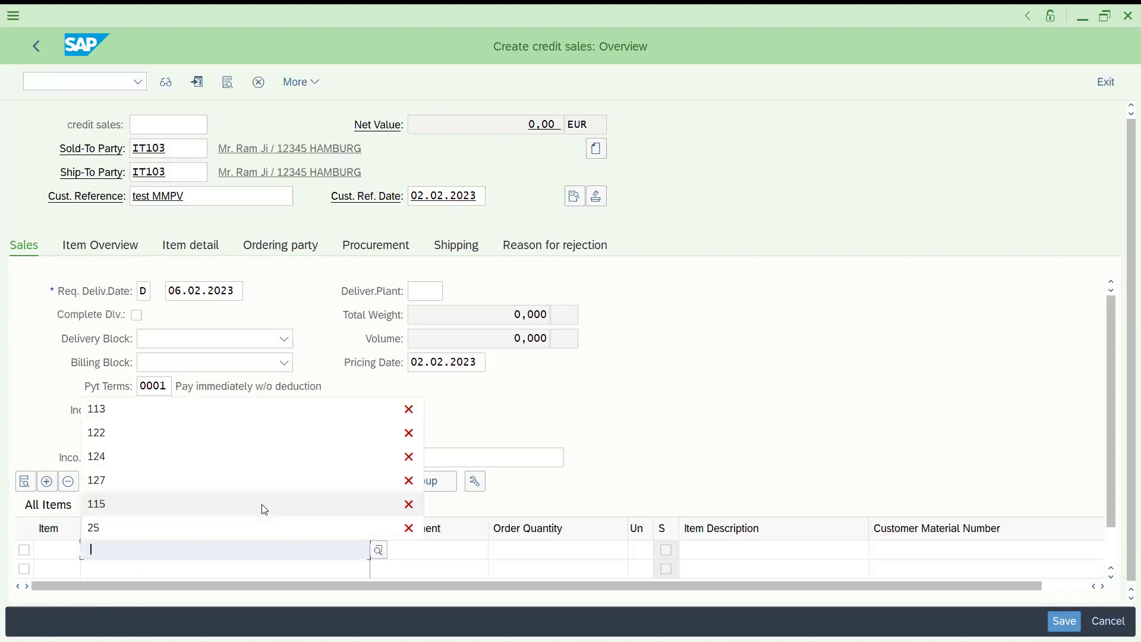
{"action": "key", "text": "Down"}
{"action": "key", "text": "Return"}
{"action": "key", "text": "Tab"}
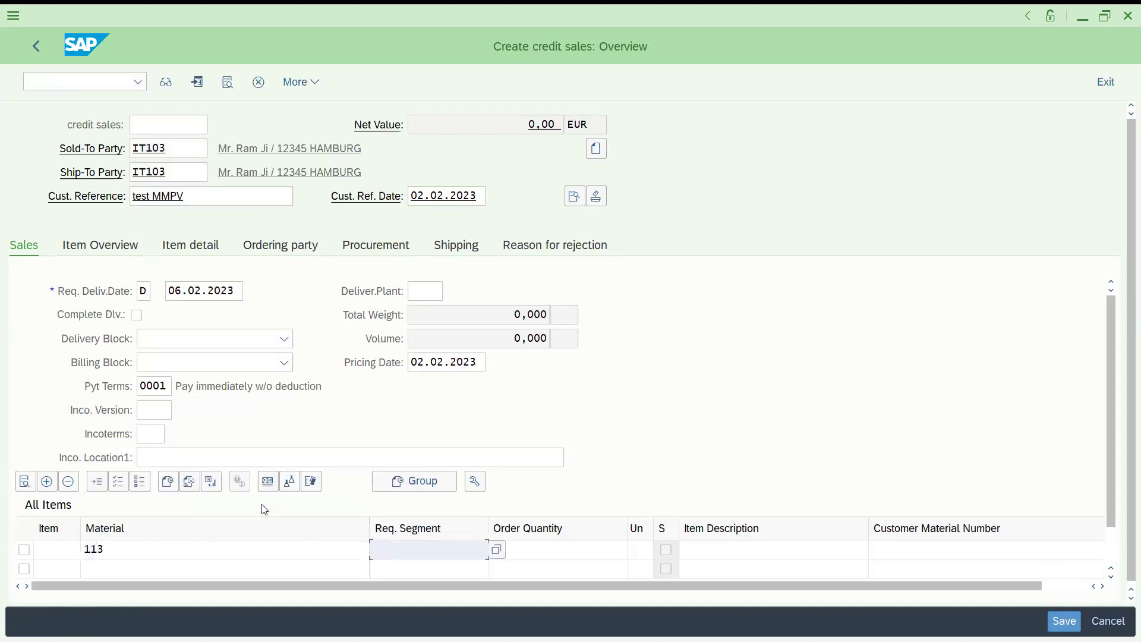
{"action": "key", "text": "Tab"}
{"action": "type", "text": "5"}
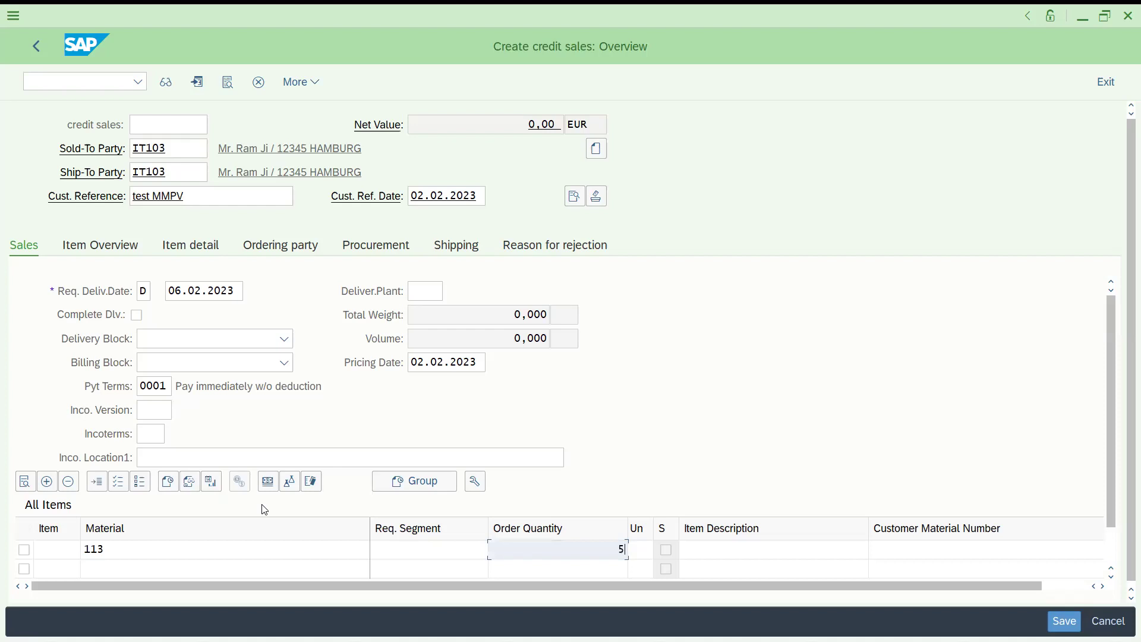
{"action": "key", "text": "Return"}
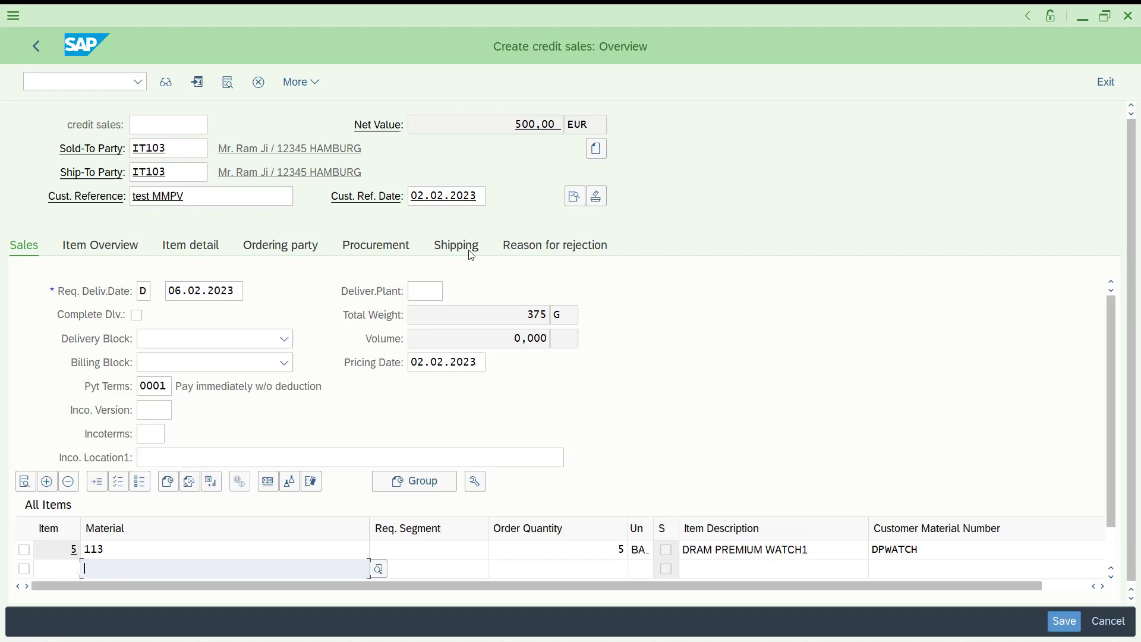
From the incompletion log, enter Incoterms CIP with location HAMBURG and accept the freight redetermination.
{"action": "left_click", "coordinate": [303, 83]}
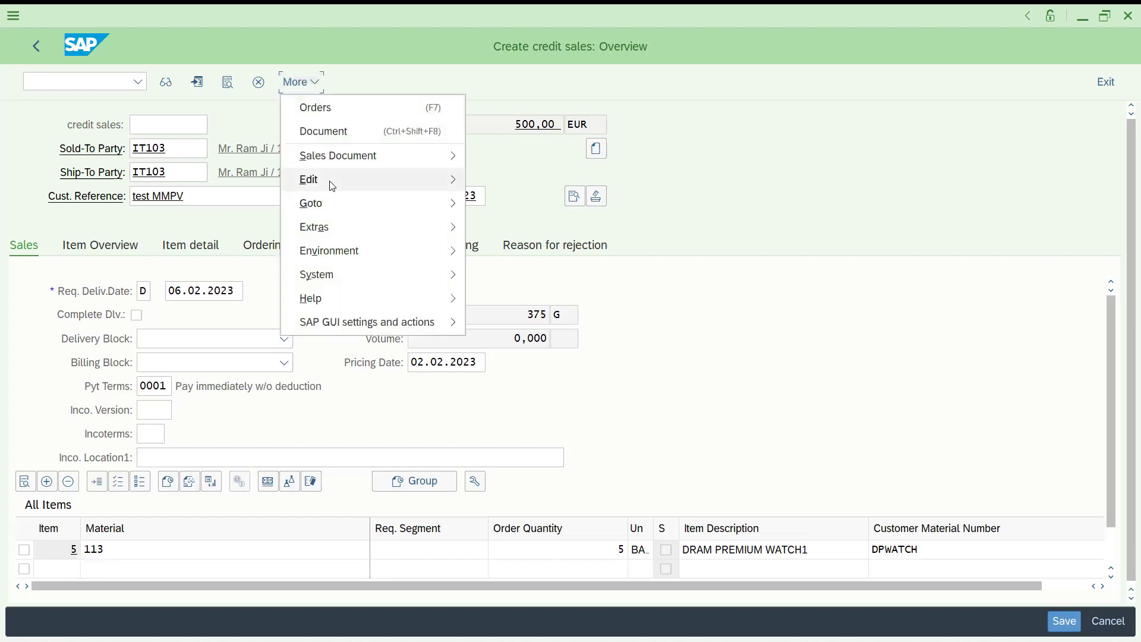
{"action": "left_click", "coordinate": [337, 157]}
{"action": "mouse_move", "coordinate": [308, 179]}
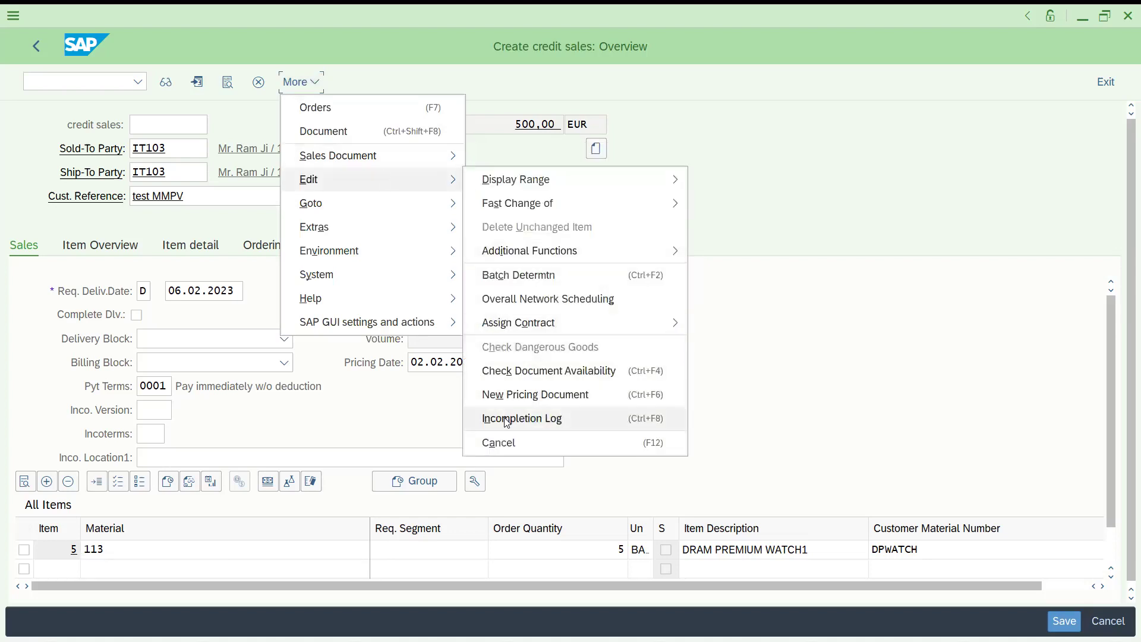
{"action": "left_click", "coordinate": [507, 416]}
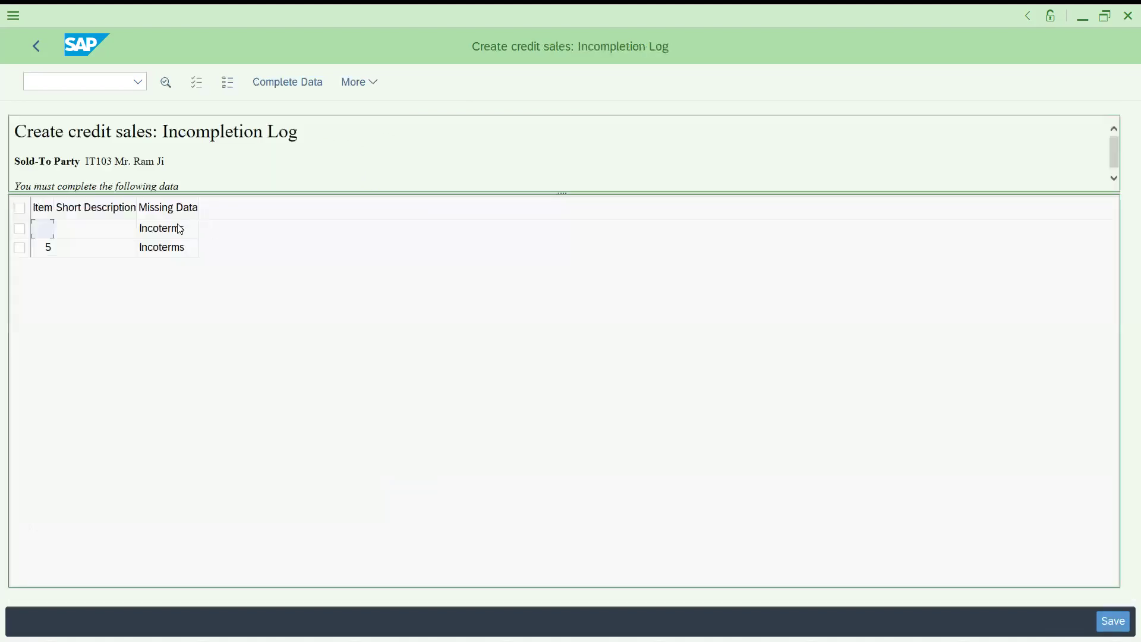
{"action": "double_click", "coordinate": [179, 227]}
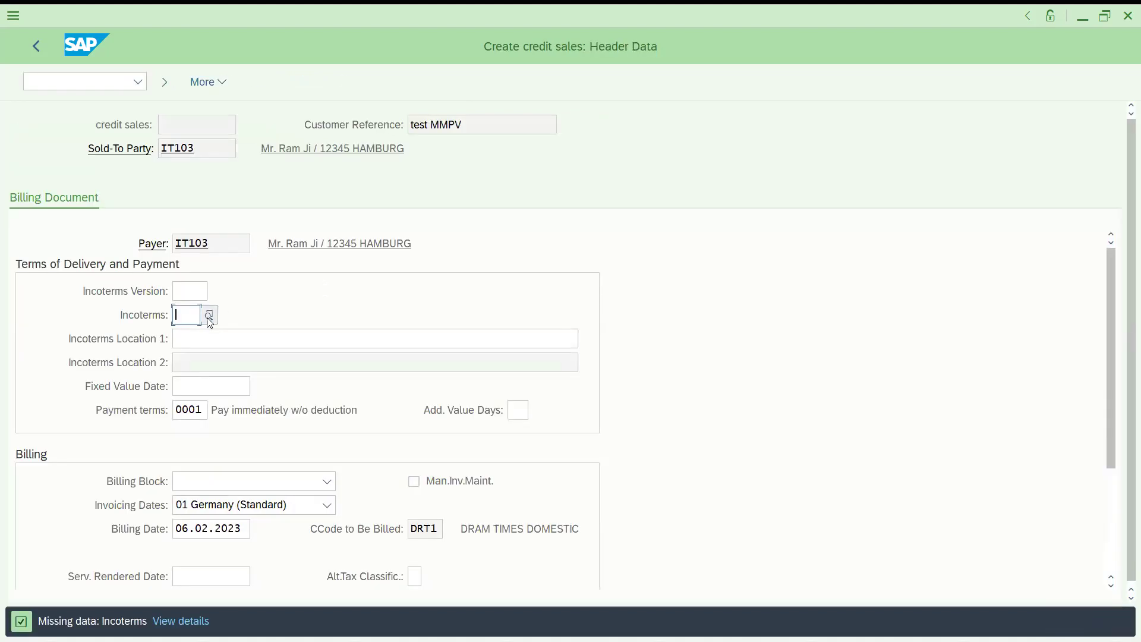
{"action": "type", "text": "C"}
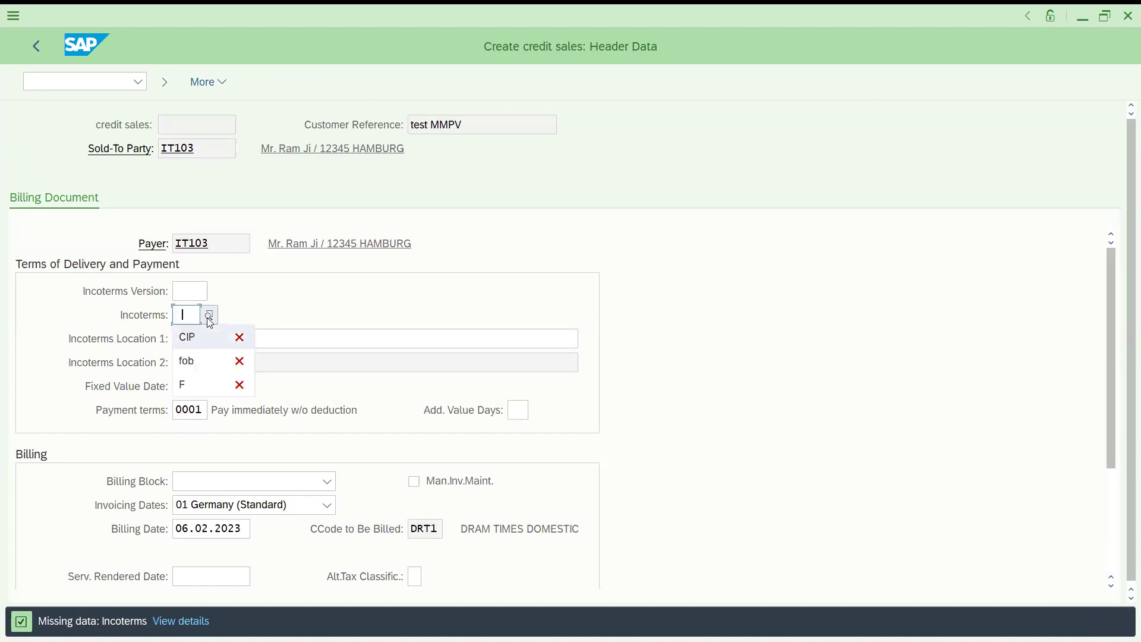
{"action": "type", "text": "IP"}
{"action": "key", "text": "Tab"}
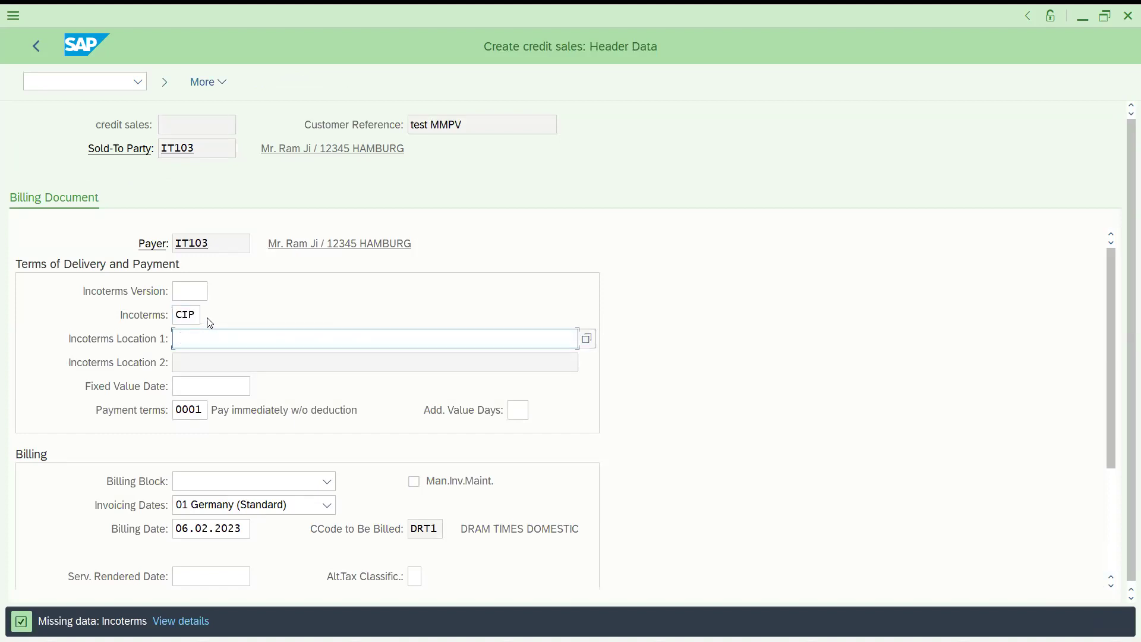
{"action": "type", "text": "HA"}
{"action": "type", "text": "R"}
{"action": "key", "text": "BackSpace"}
{"action": "type", "text": "MBU"}
{"action": "type", "text": "RG"}
{"action": "key", "text": "Return"}
{"action": "key", "text": "Return"}
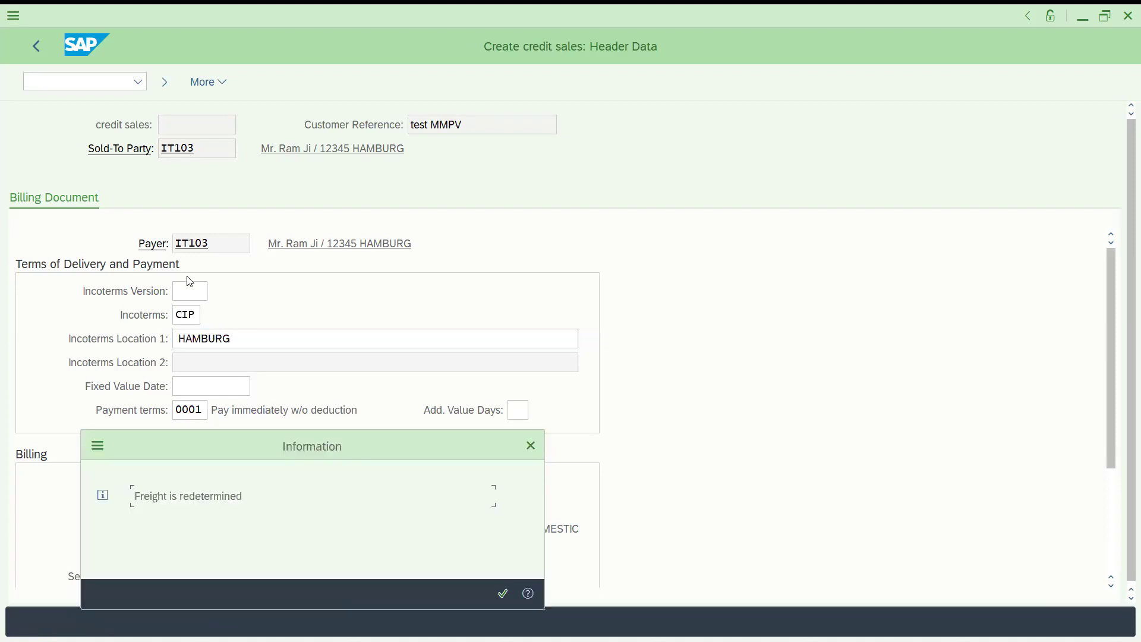
{"action": "key", "text": "Return"}
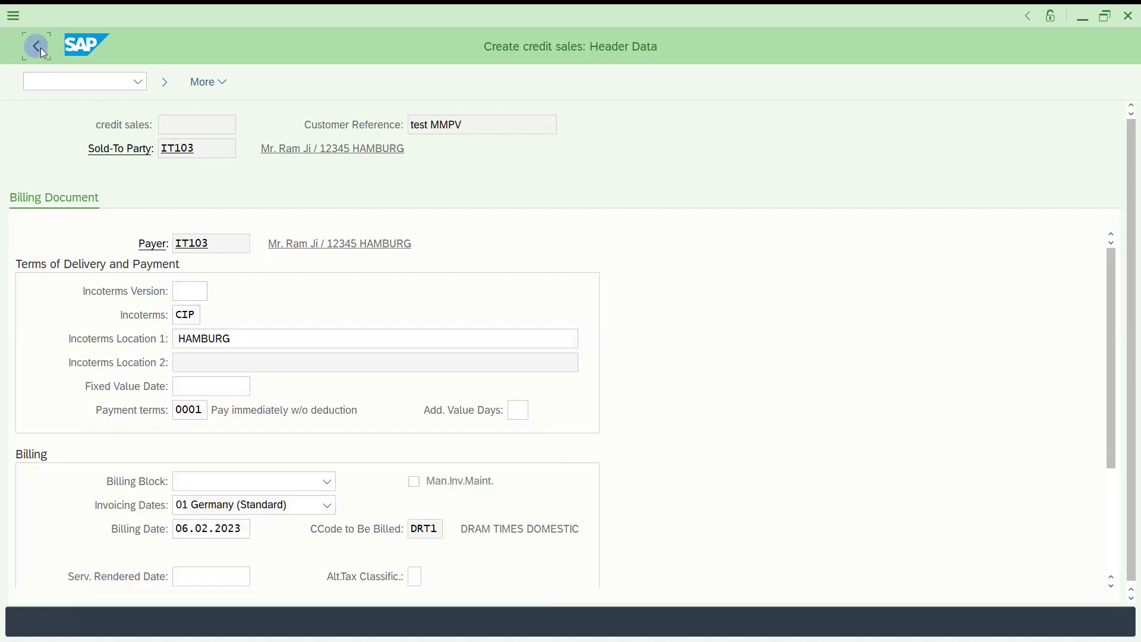
Verify item 5's schedule line for 06.02.2023, then save the order as document 177.
{"action": "left_click", "coordinate": [38, 47]}
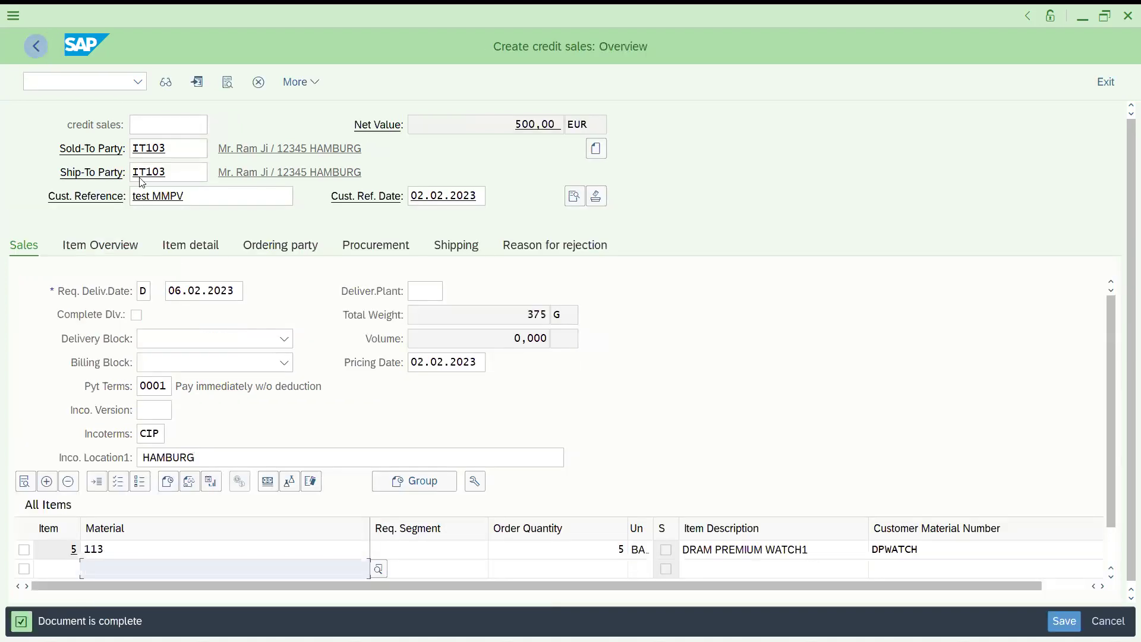
{"action": "double_click", "coordinate": [513, 550]}
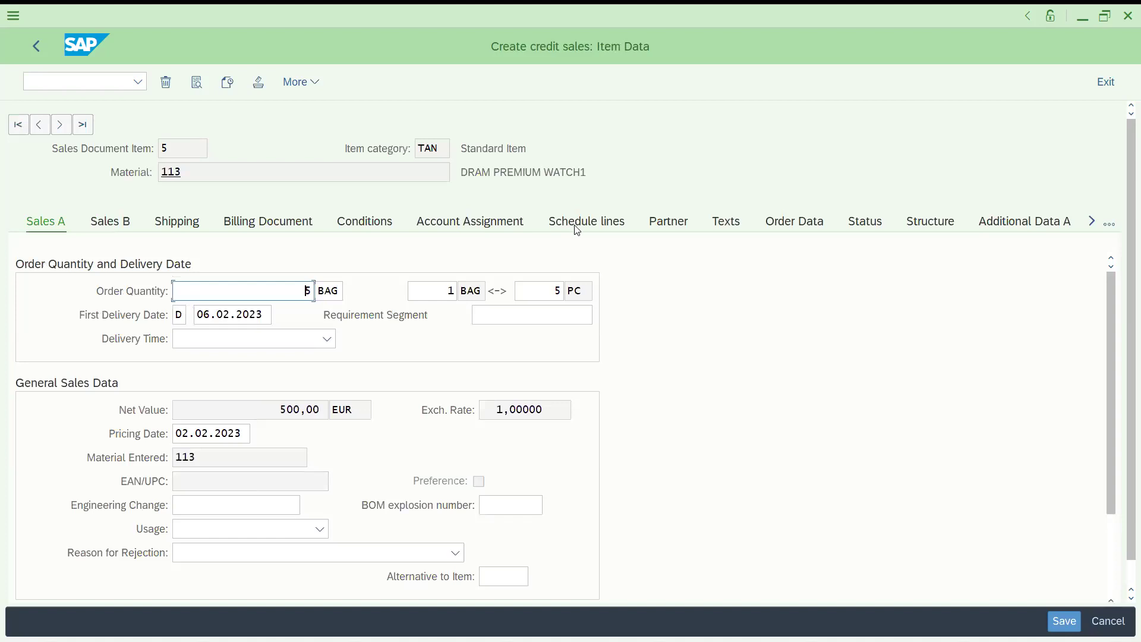
{"action": "left_click", "coordinate": [577, 230]}
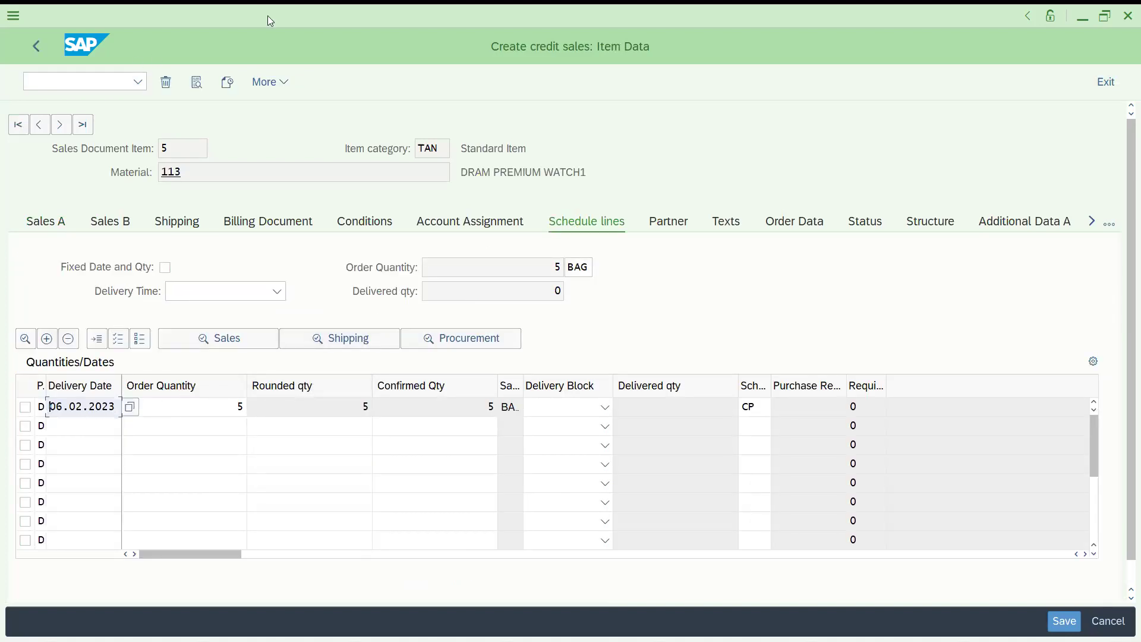
{"action": "key", "text": "ctrl+s"}
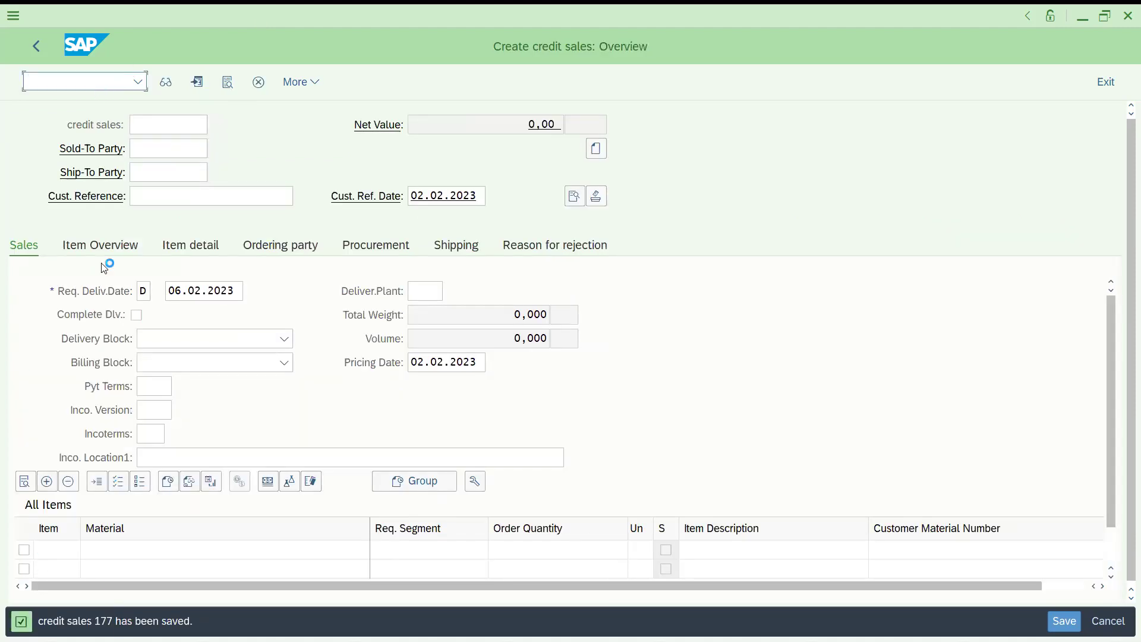
Start an outbound delivery for order 177 via /NVL01N with selection date 06.02.2023.
{"action": "type", "text": "/NV"}
{"action": "type", "text": "L01N"}
{"action": "key", "text": "Return"}
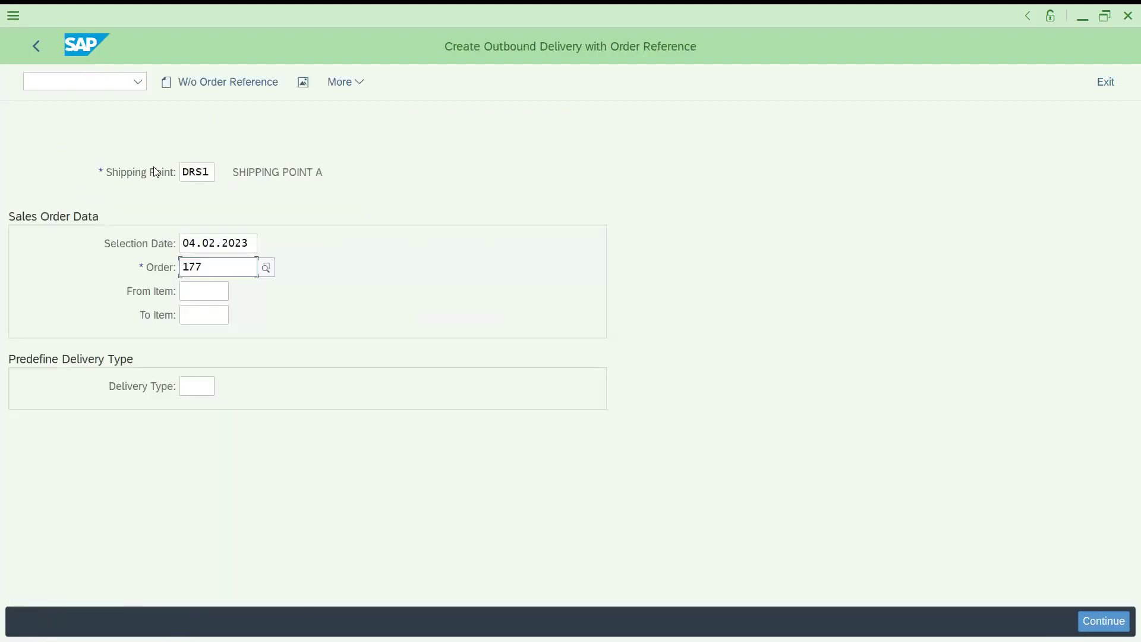
{"action": "left_click_drag", "start_coordinate": [188, 244], "coordinate": [392, 279]}
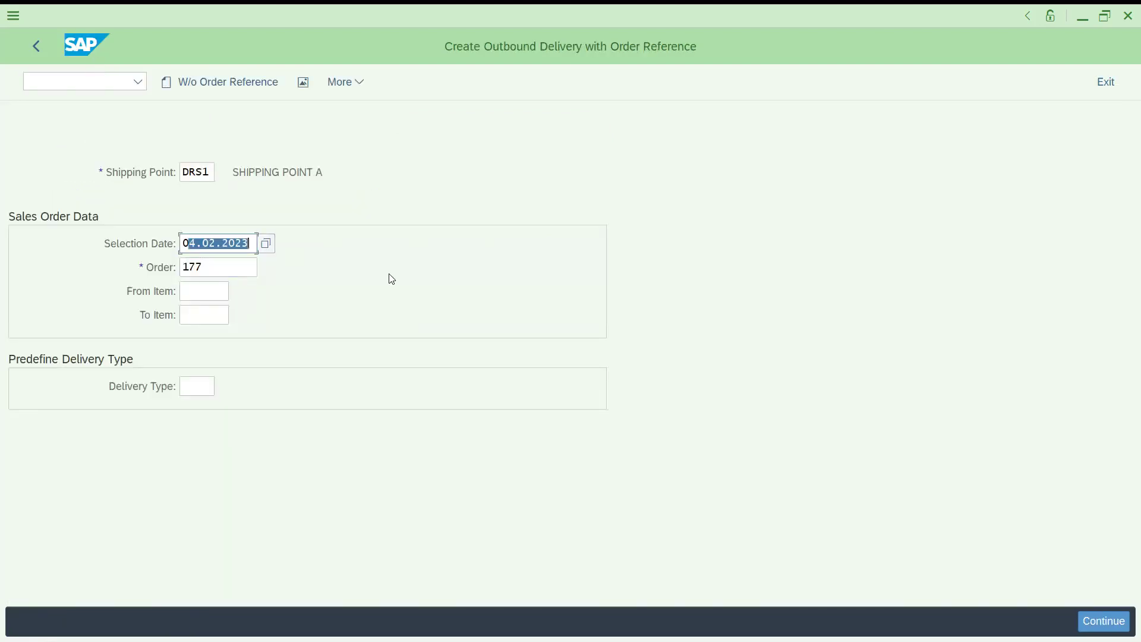
{"action": "key", "text": "Left"}
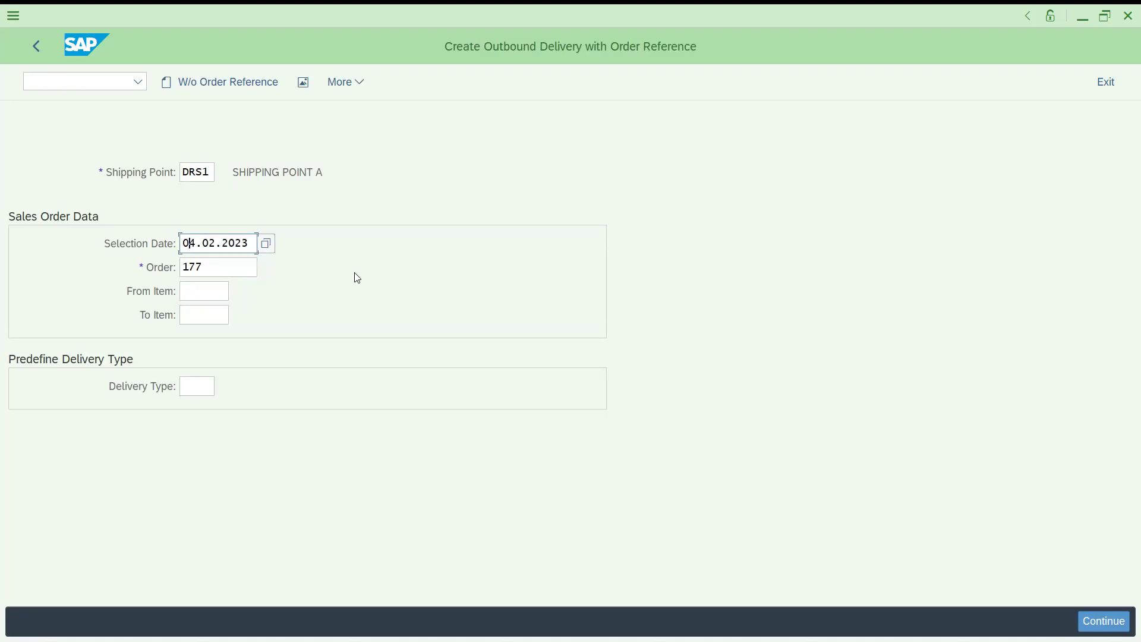
{"action": "type", "text": "6"}
{"action": "key", "text": "Return"}
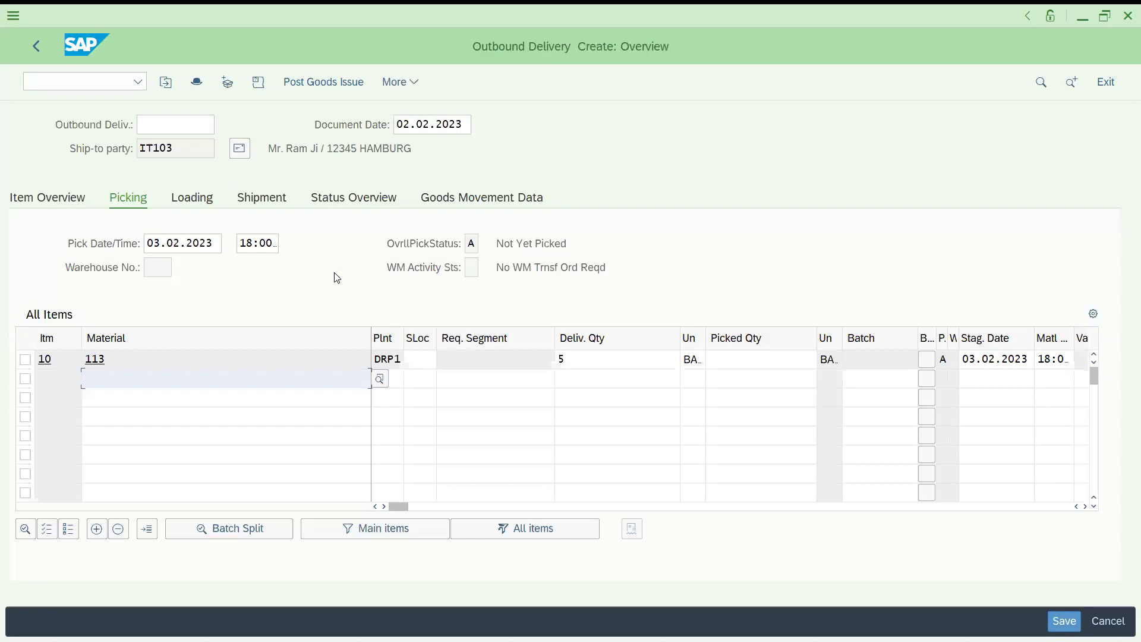
Give item 10 storage location SALE and picked quantity 5.
{"action": "left_click", "coordinate": [412, 354]}
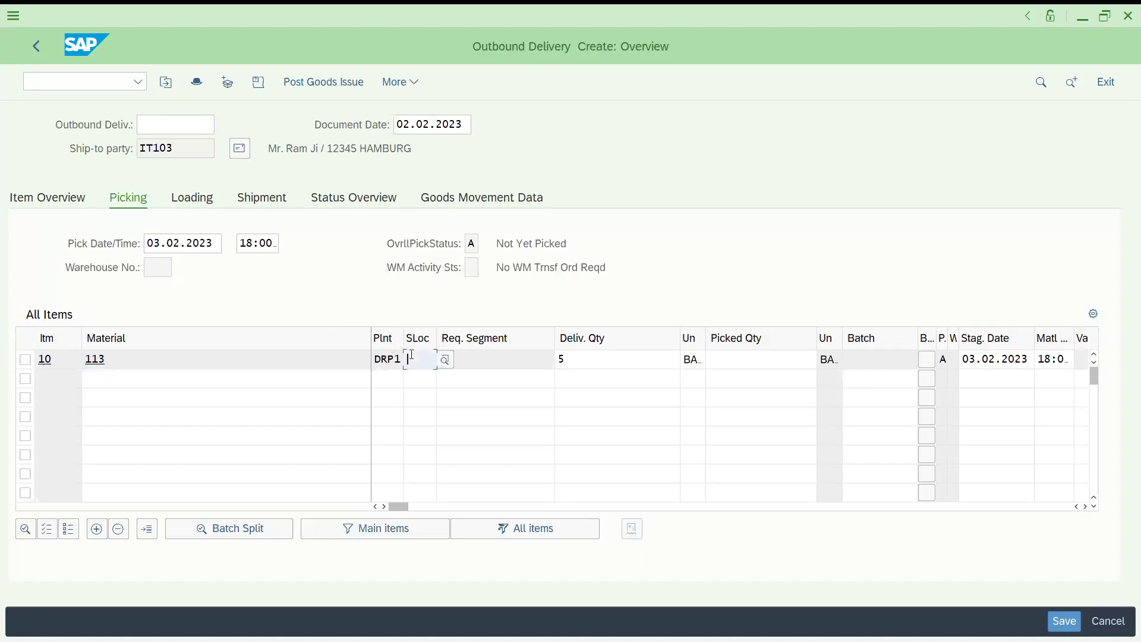
{"action": "type", "text": "sale"}
{"action": "key", "text": "Tab"}
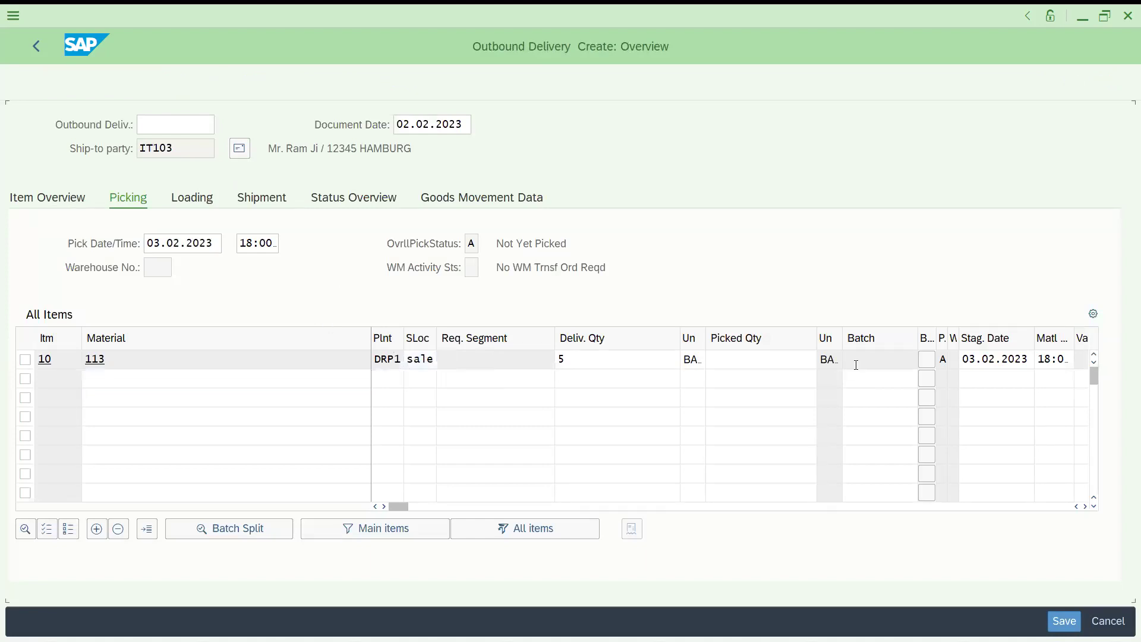
{"action": "left_click", "coordinate": [769, 362]}
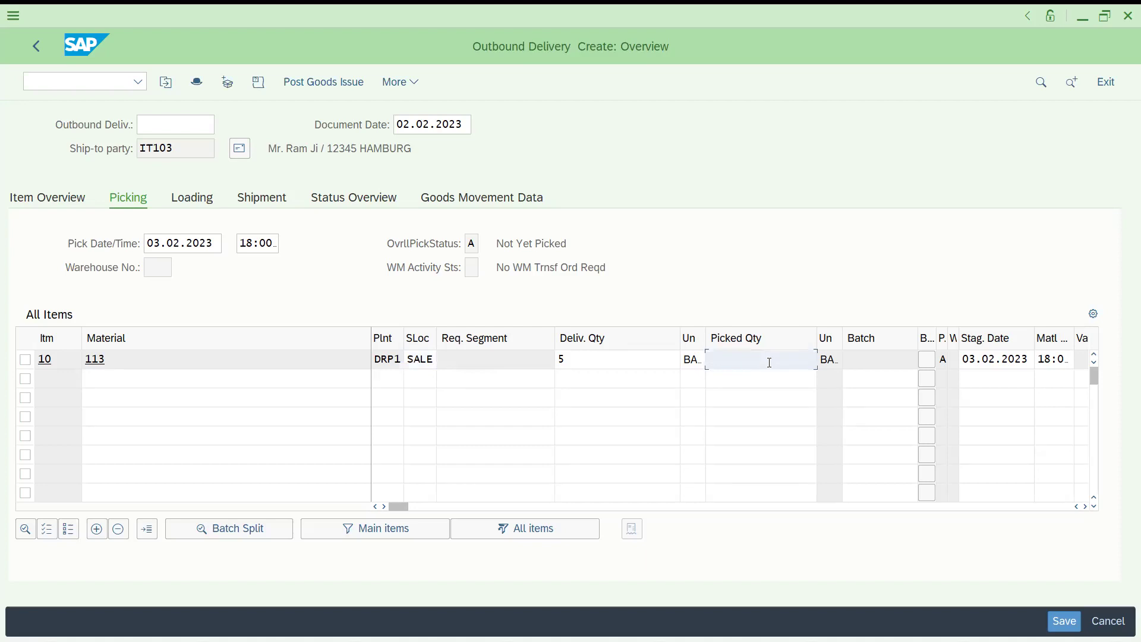
{"action": "type", "text": "5"}
{"action": "key", "text": "Return"}
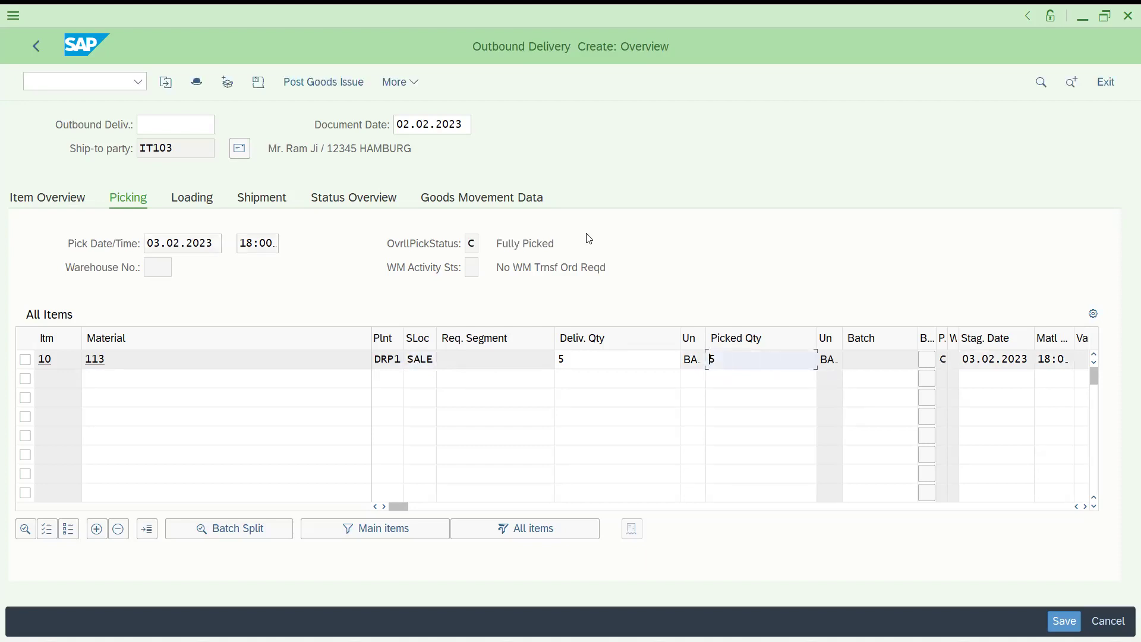
Attempt goods issue, review the closed-period error (only 2023/01 and 2022/12 open), and save delivery 80000104.
{"action": "left_click", "coordinate": [330, 84]}
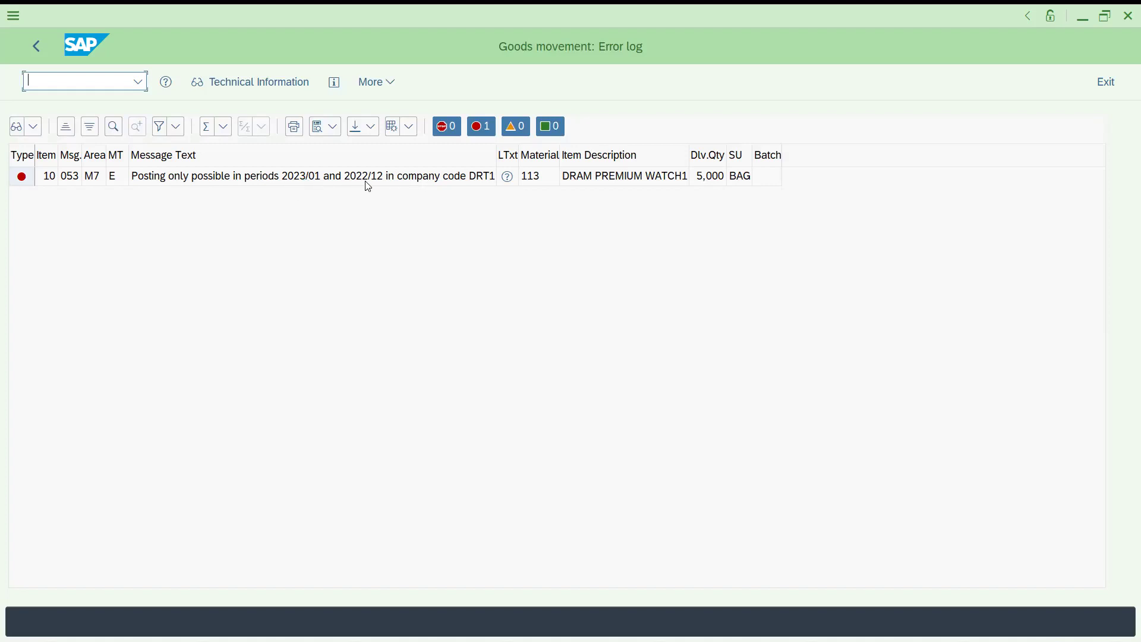
{"action": "left_click", "coordinate": [488, 176]}
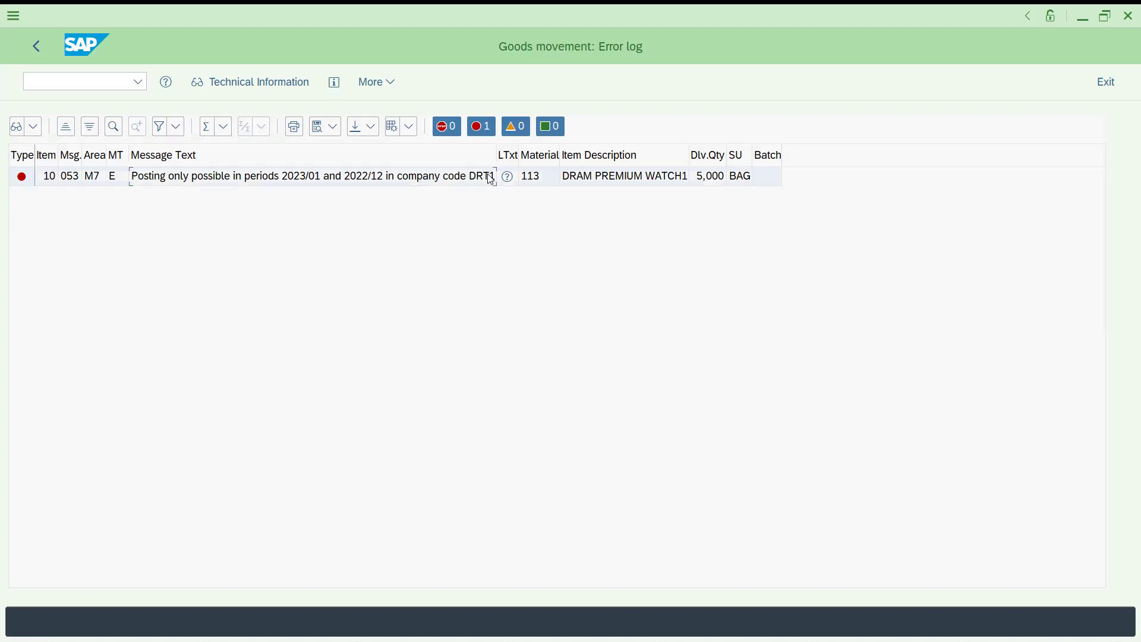
{"action": "left_click", "coordinate": [513, 183]}
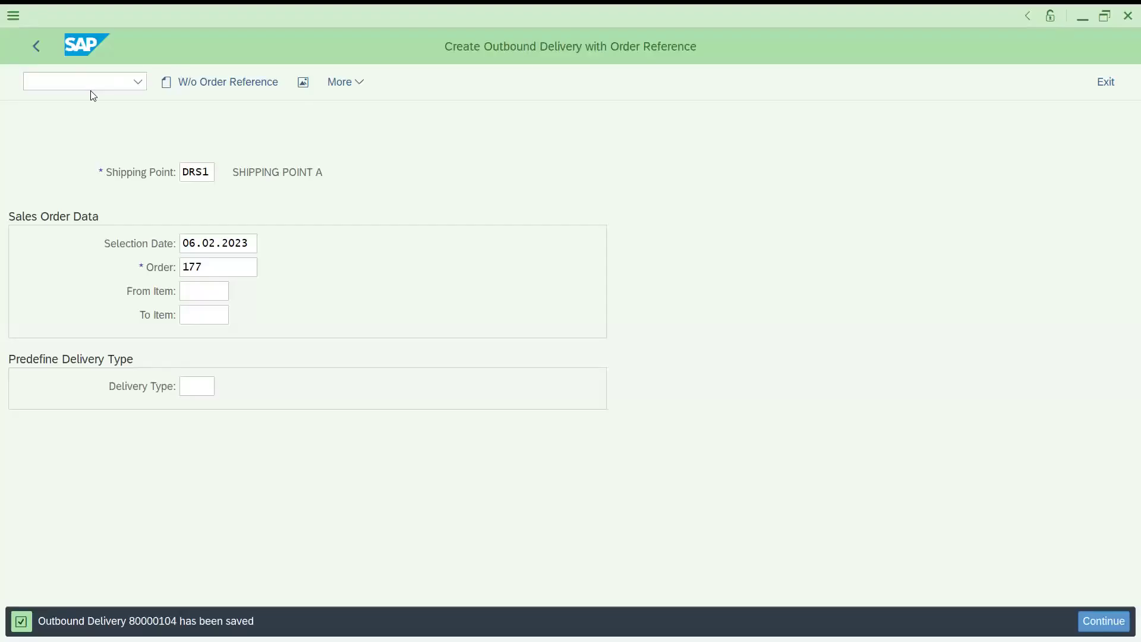
Open the material period close and set the company code range from DRT1 to DRT1.
{"action": "left_click", "coordinate": [91, 89]}
{"action": "type", "text": "/NMMP"}
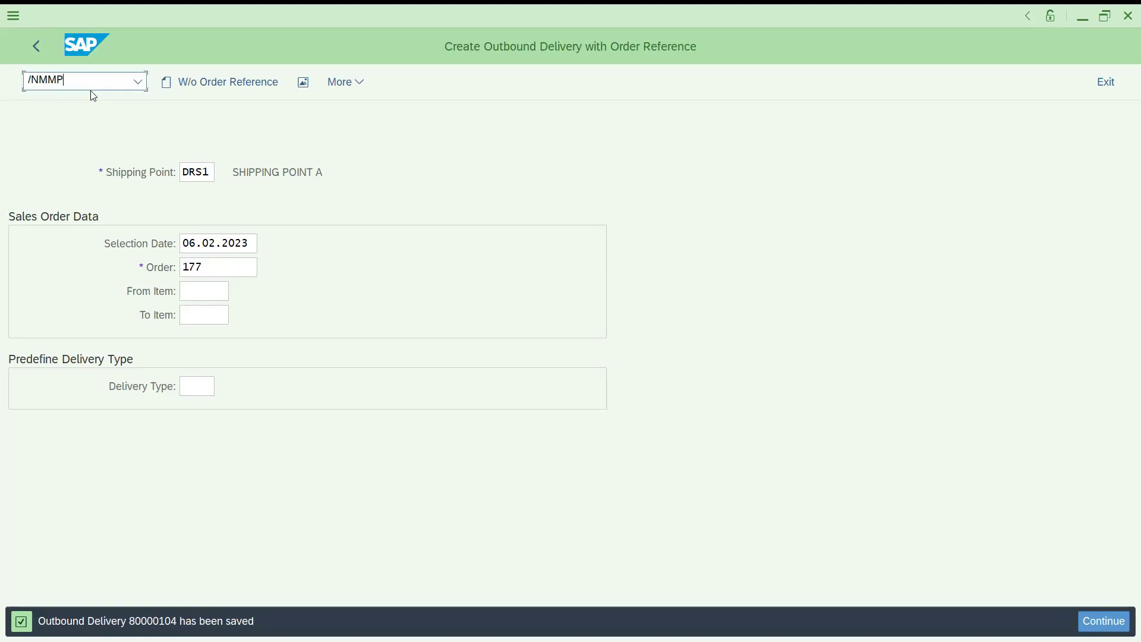
{"action": "key", "text": "Return"}
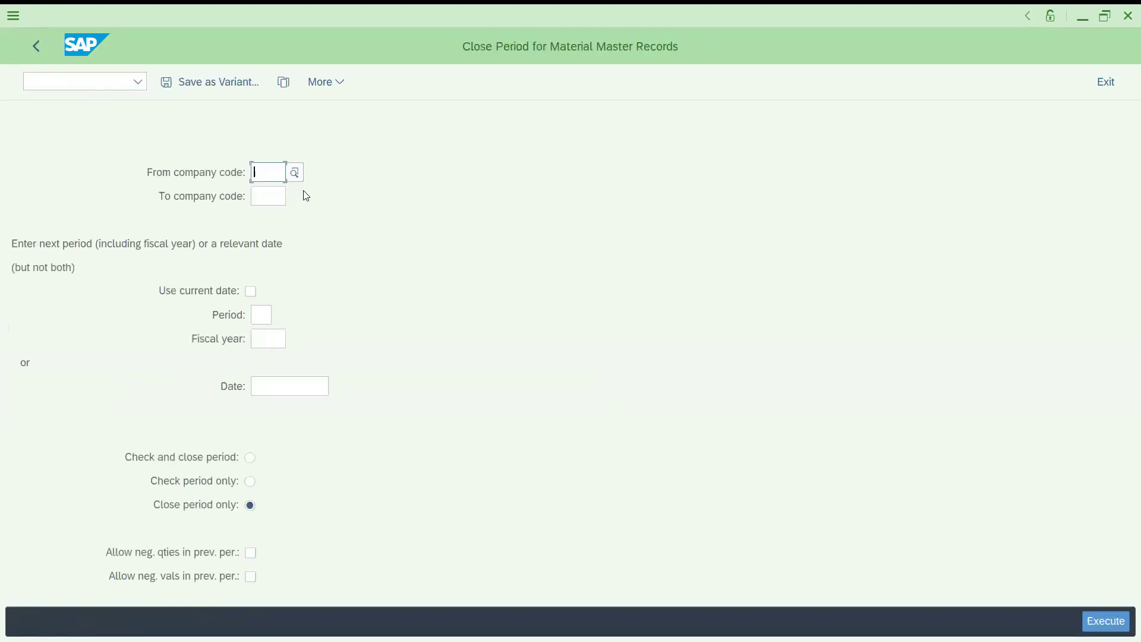
{"action": "type", "text": "DRT"}
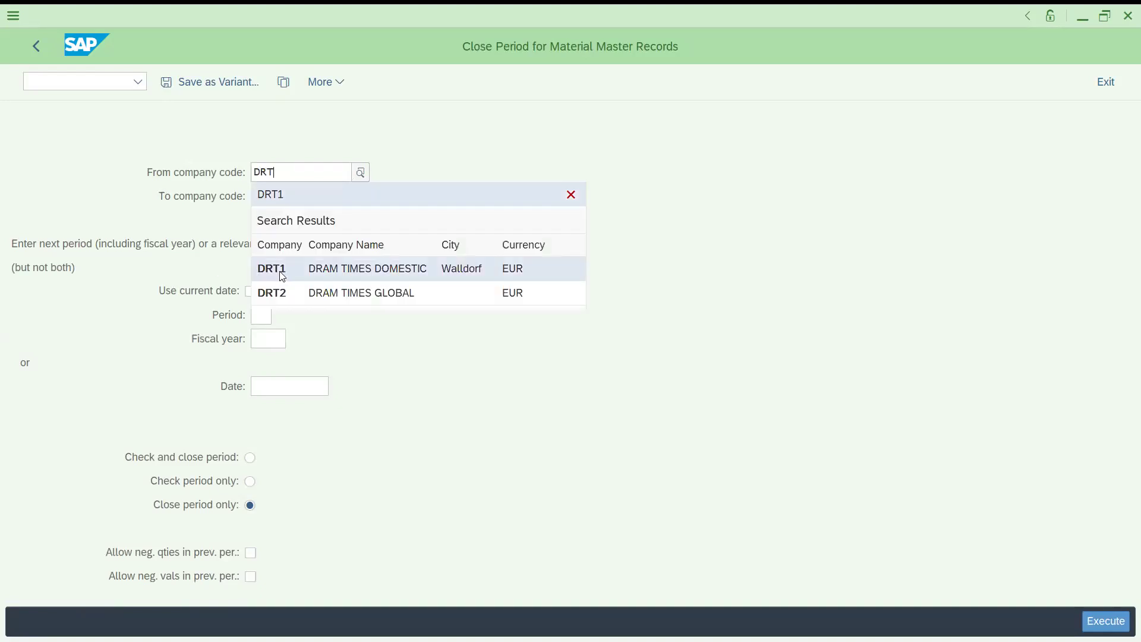
{"action": "left_click", "coordinate": [282, 271]}
{"action": "left_click_drag", "start_coordinate": [282, 173], "coordinate": [246, 169]}
{"action": "key", "text": "ctrl+c"}
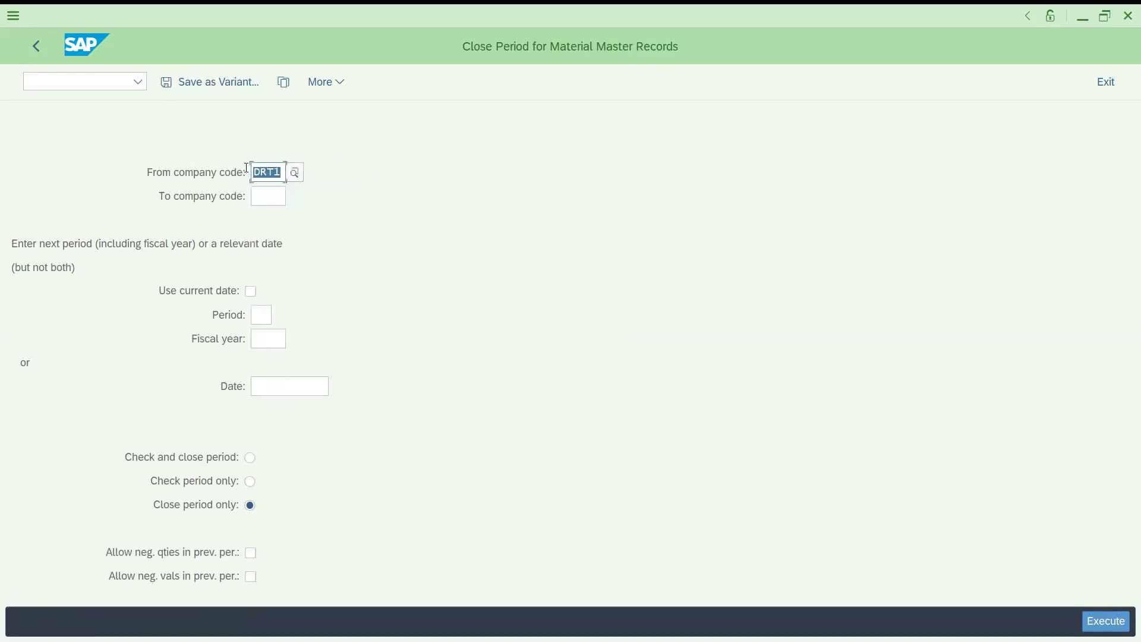
{"action": "left_click", "coordinate": [283, 200]}
{"action": "key", "text": "ctrl+v"}
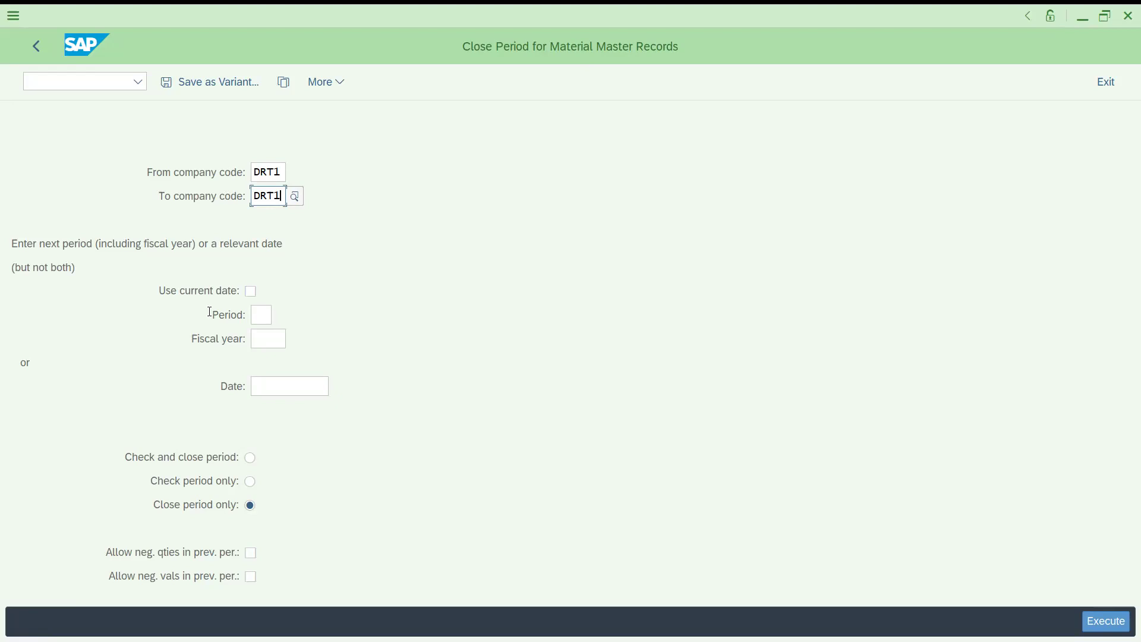
Set period 01 and fiscal year 2023, then execute the period close.
{"action": "left_click", "coordinate": [255, 319]}
{"action": "type", "text": "01"}
{"action": "left_click", "coordinate": [279, 340]}
{"action": "type", "text": "202"}
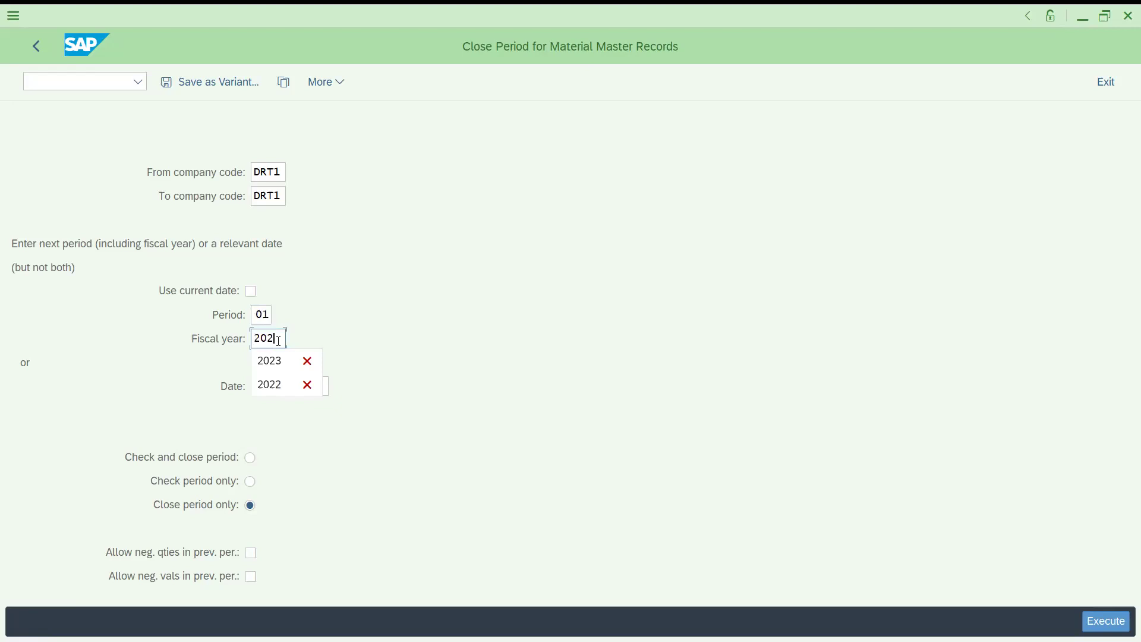
{"action": "type", "text": "3"}
{"action": "left_click", "coordinate": [1106, 621]}
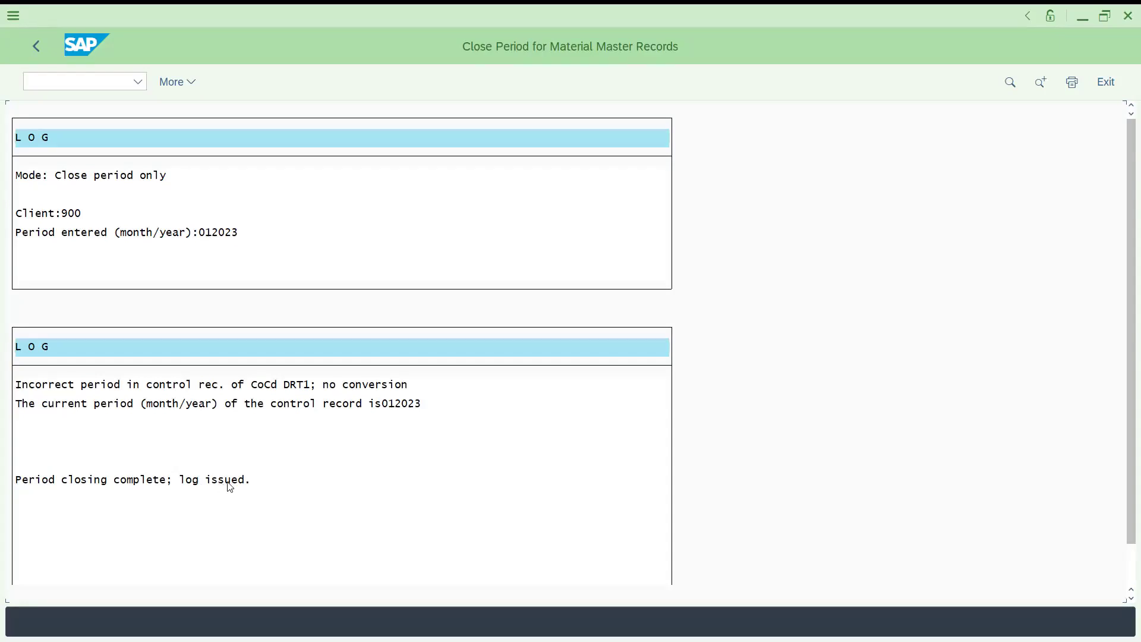
Rerun the DRT1 period close with period 2 of 2023 to convert it to 02/2023.
{"action": "left_click", "coordinate": [37, 43]}
{"action": "double_click", "coordinate": [258, 321]}
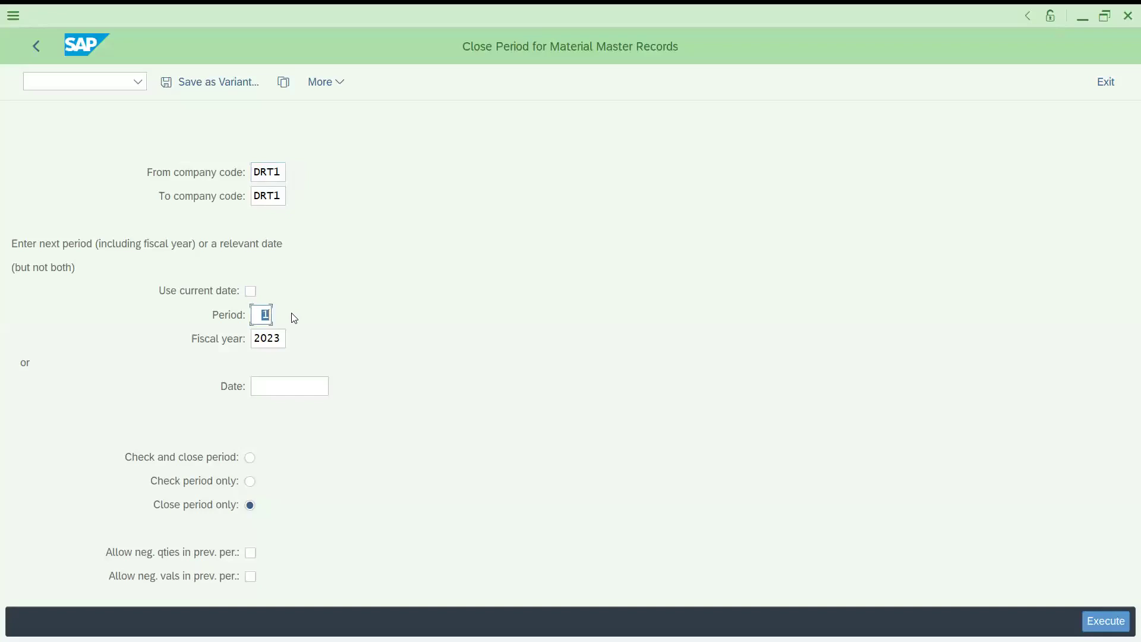
{"action": "type", "text": "2"}
{"action": "left_click", "coordinate": [1113, 616]}
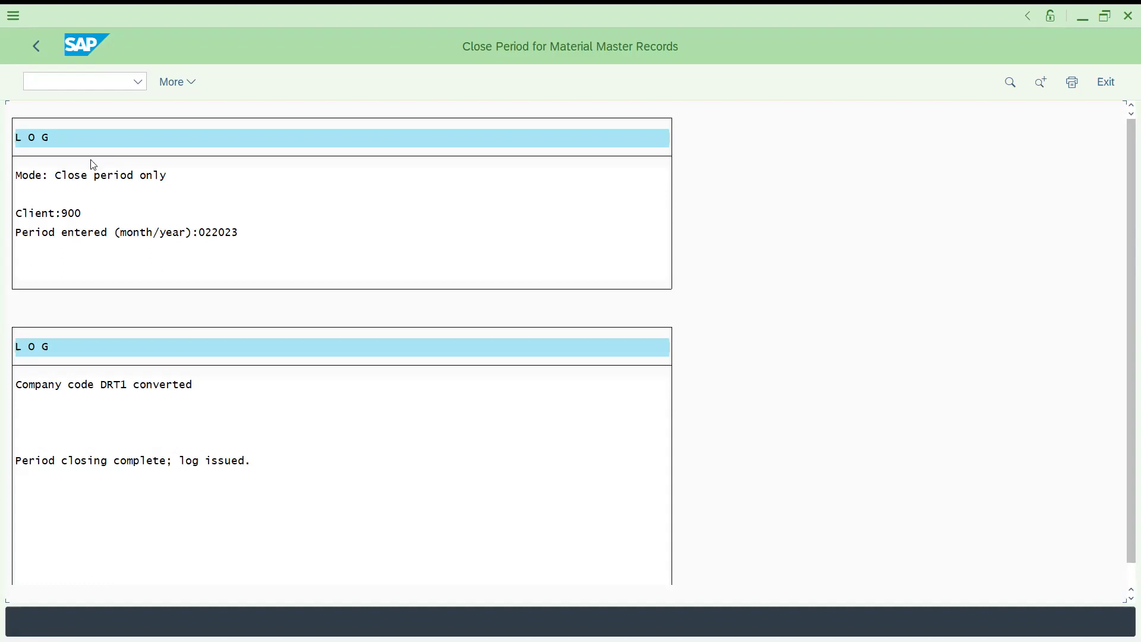
In the /NOMSY table, position on DRT1 and check current period 2/2023, previous period 1.
{"action": "left_click", "coordinate": [36, 46]}
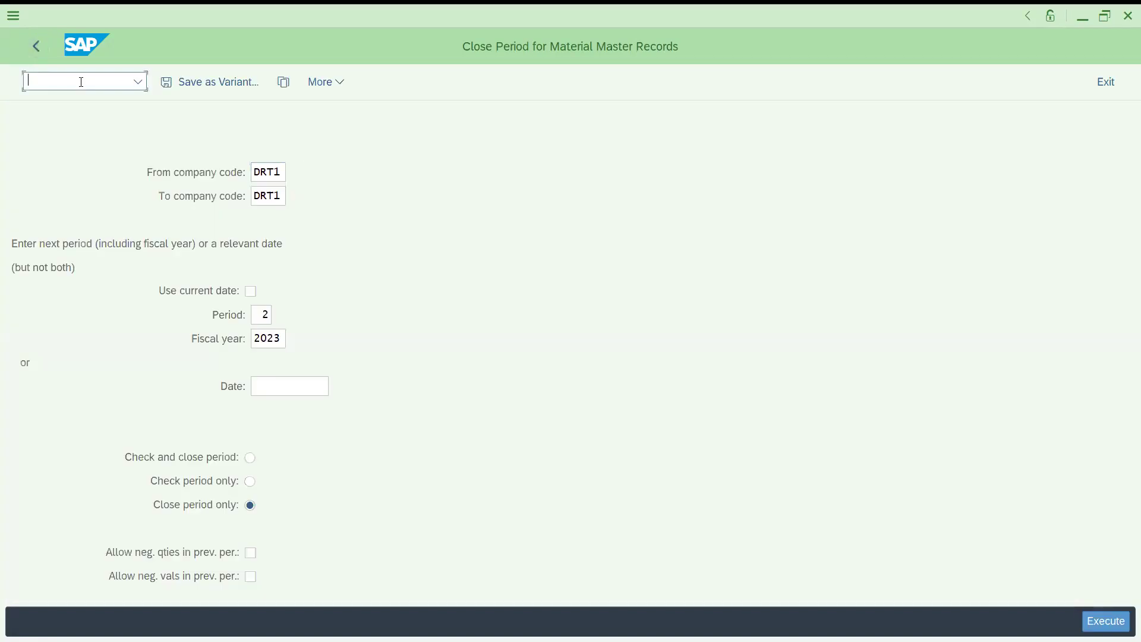
{"action": "type", "text": "/NO"}
{"action": "type", "text": "MSY"}
{"action": "key", "text": "Return"}
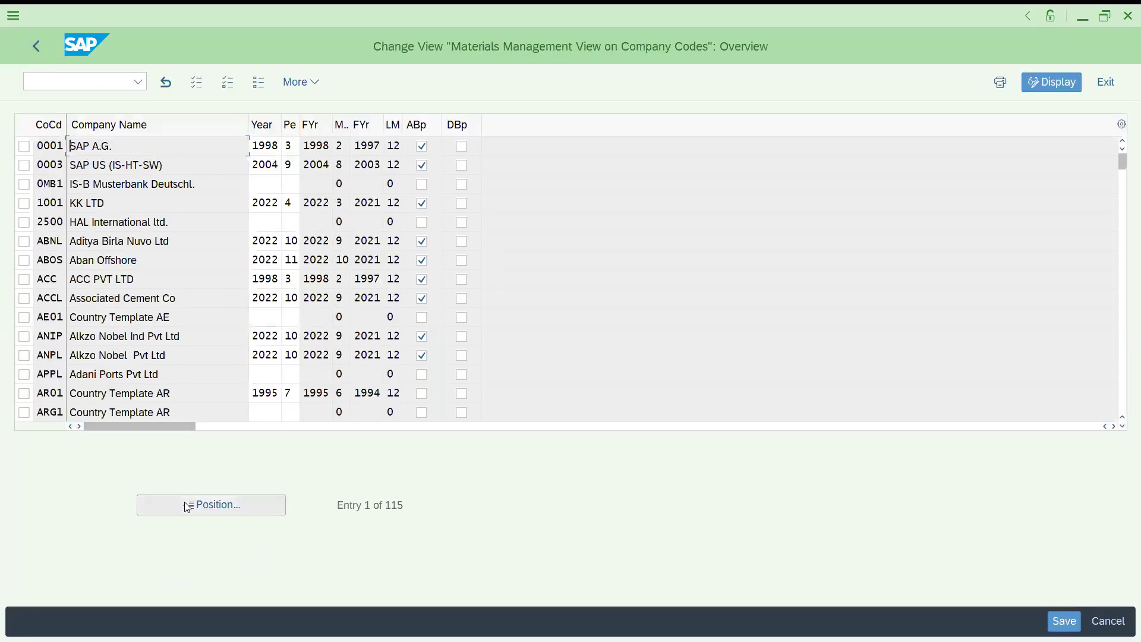
{"action": "left_click", "coordinate": [188, 506]}
{"action": "type", "text": "D"}
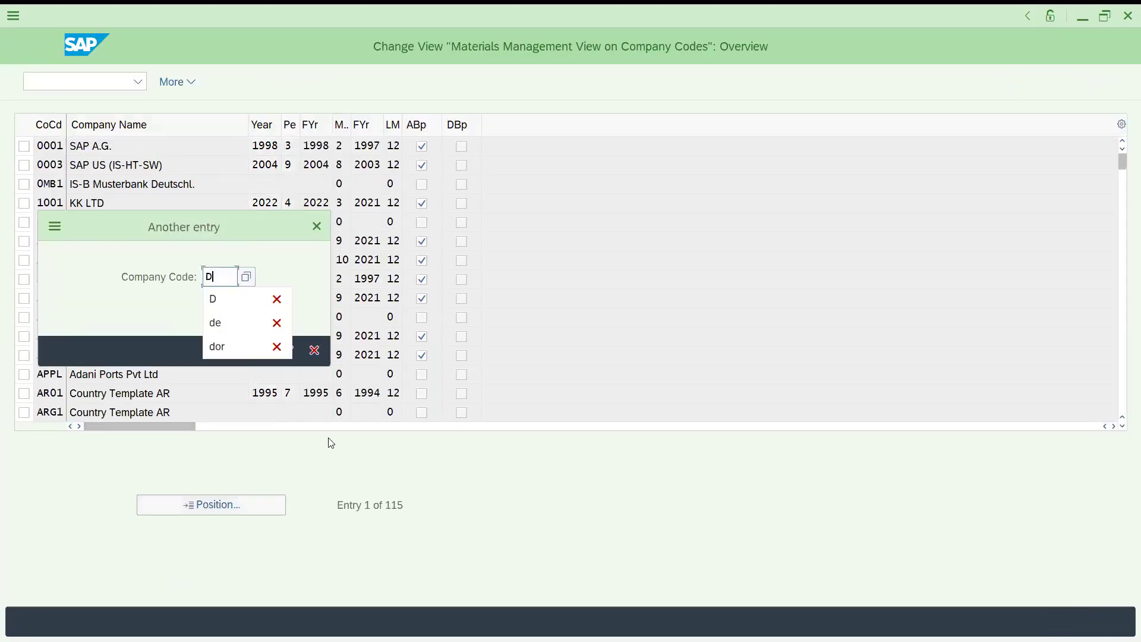
{"action": "type", "text": "RT1"}
{"action": "key", "text": "Return"}
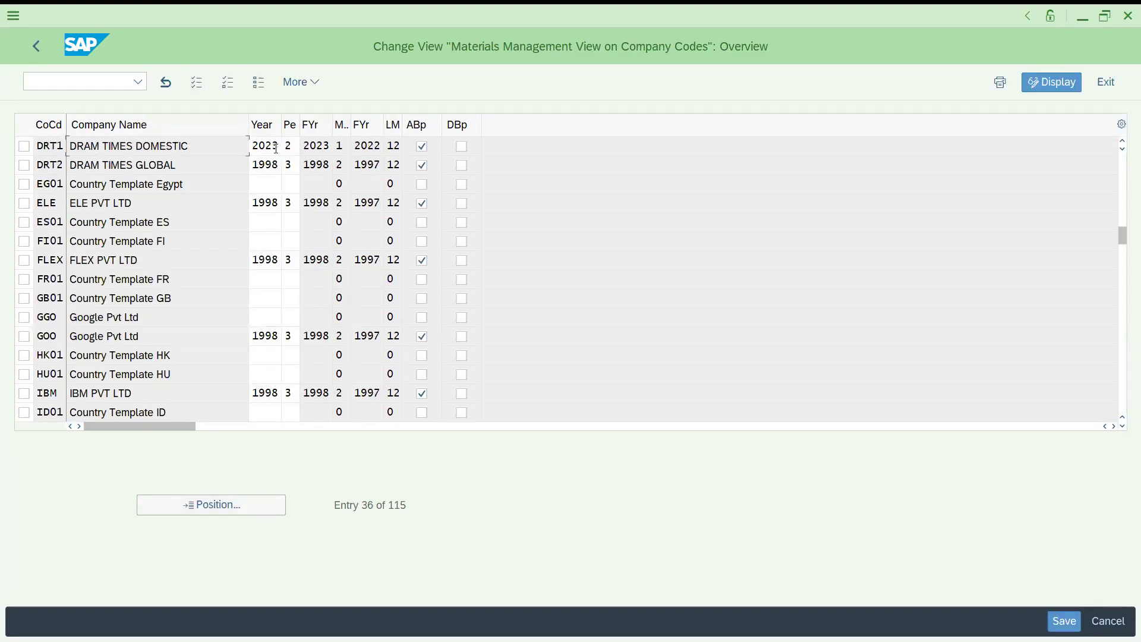
{"action": "left_click", "coordinate": [295, 149]}
Launch transaction /NSE16N, then return to the command field for another transaction code.
{"action": "left_click", "coordinate": [88, 85]}
{"action": "type", "text": "/"}
{"action": "type", "text": "N"}
{"action": "type", "text": "SE1"}
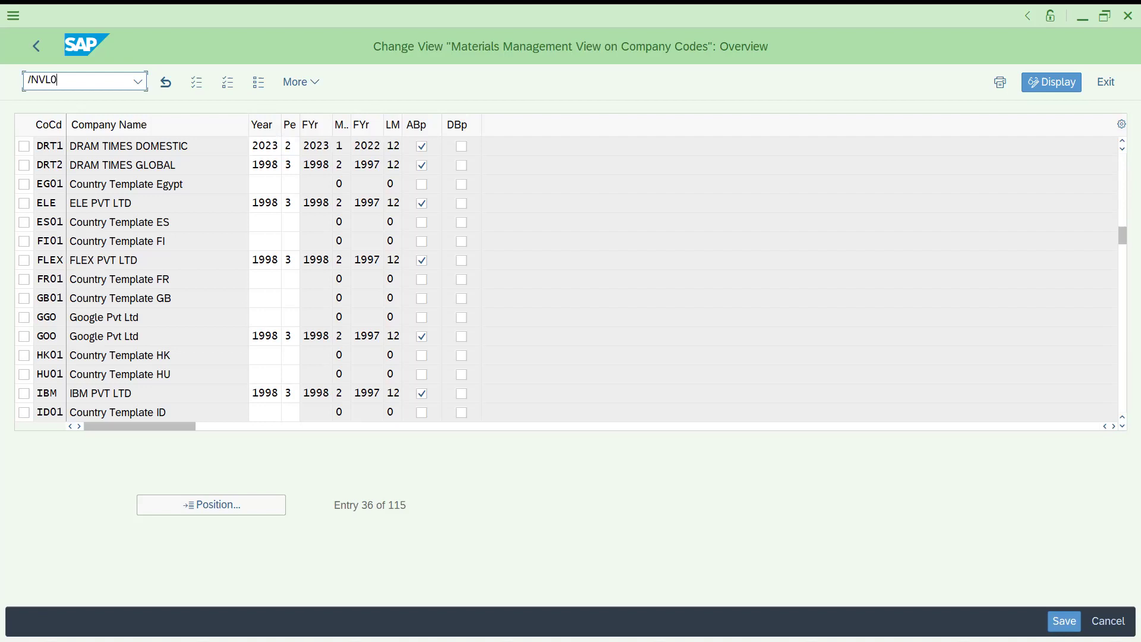
{"action": "type", "text": "6N"}
{"action": "key", "text": "Return"}
{"action": "key", "text": "Return"}
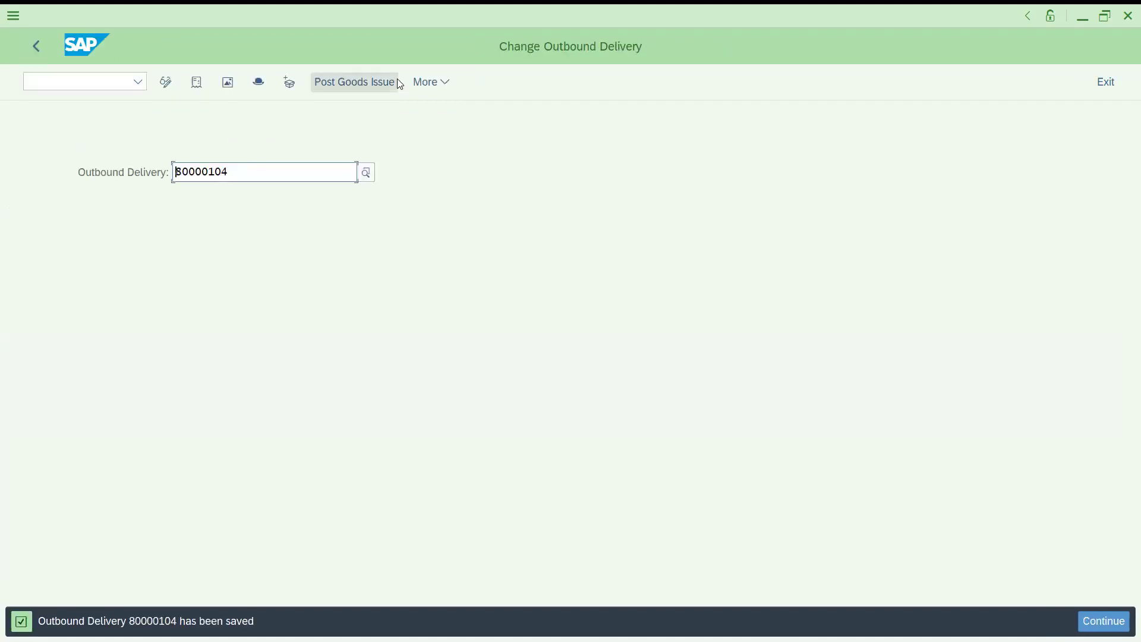
{"action": "left_click", "coordinate": [102, 76]}
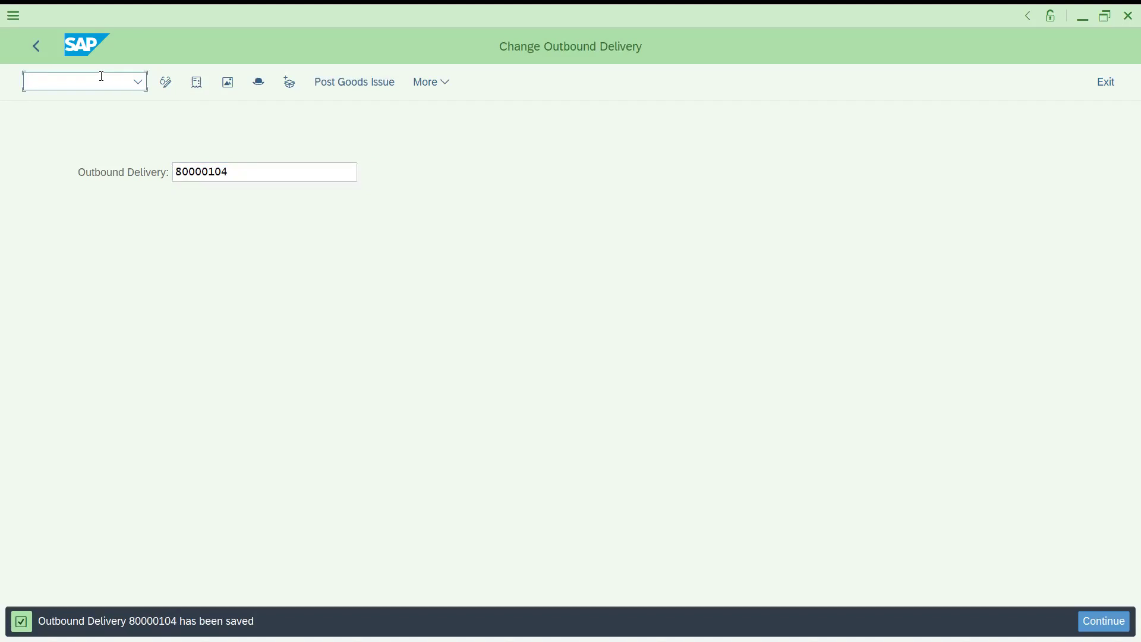